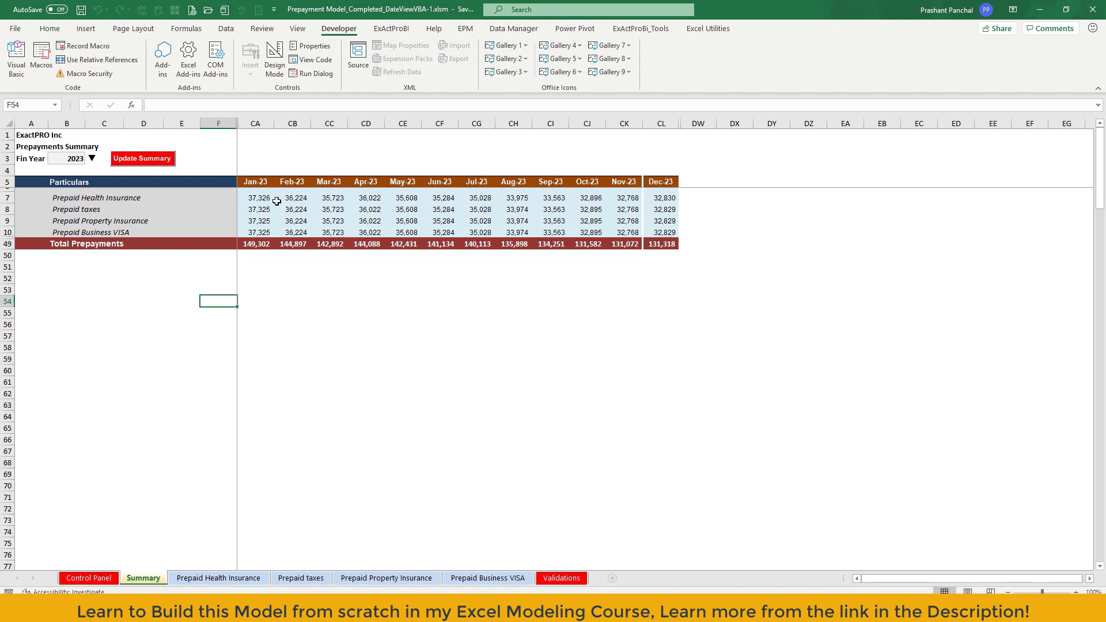
Step: Review the Summary's monthly prepaid figures and the Control Panel, then open the VBA editor with Alt+F11
drag(260, 198, 624, 232)
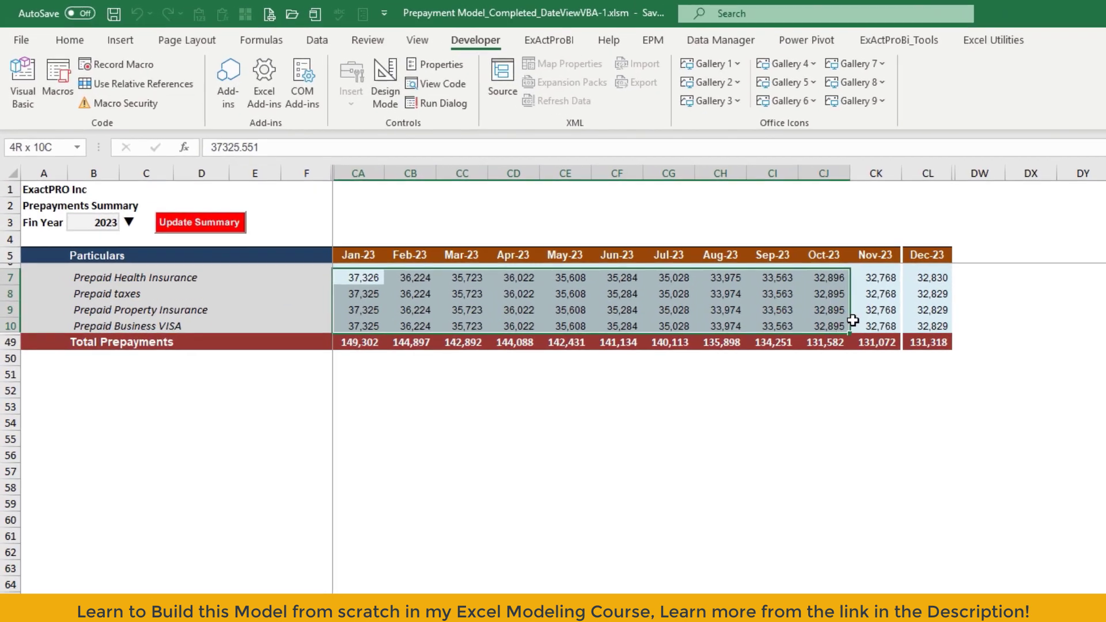
click(472, 212)
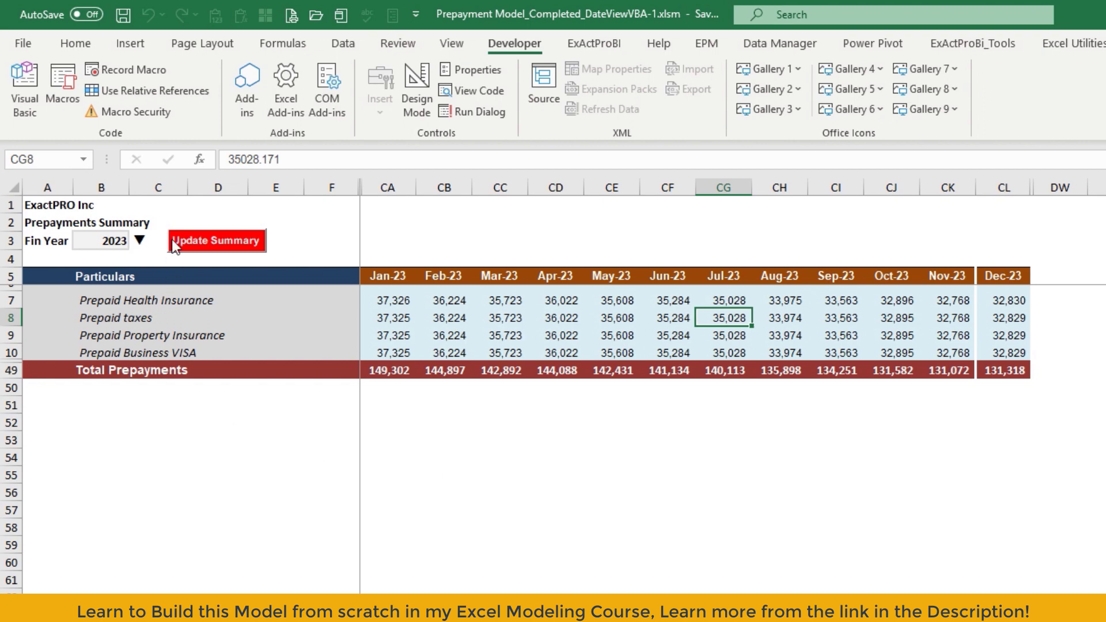
key(ctrl+Page_Down)
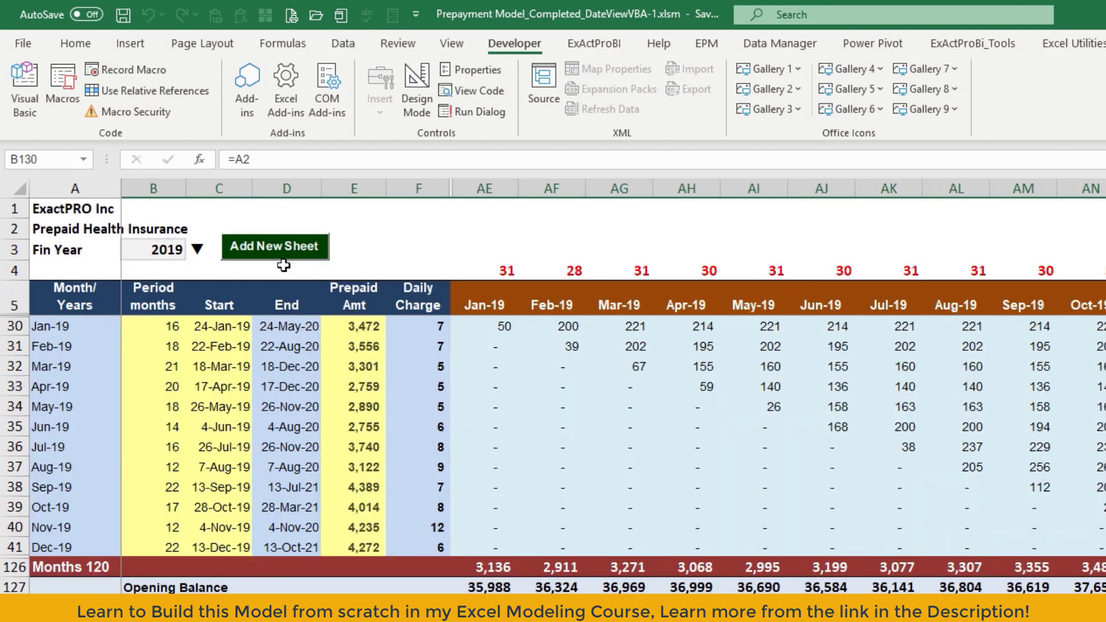
key(ctrl+Page_Up)
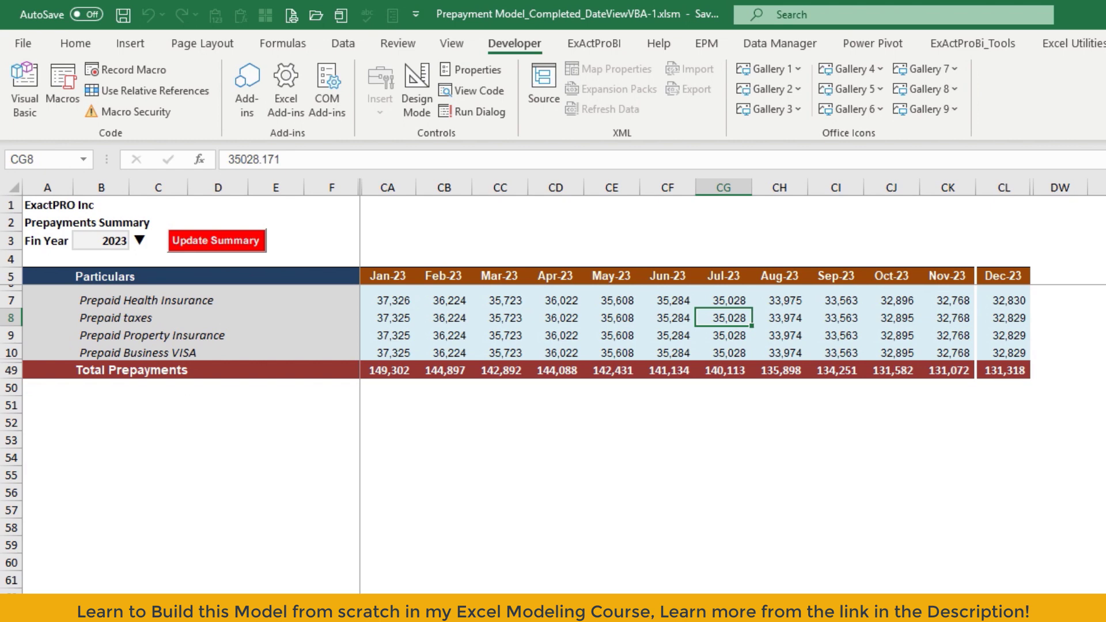
key(ctrl+Page_Up)
click(388, 570)
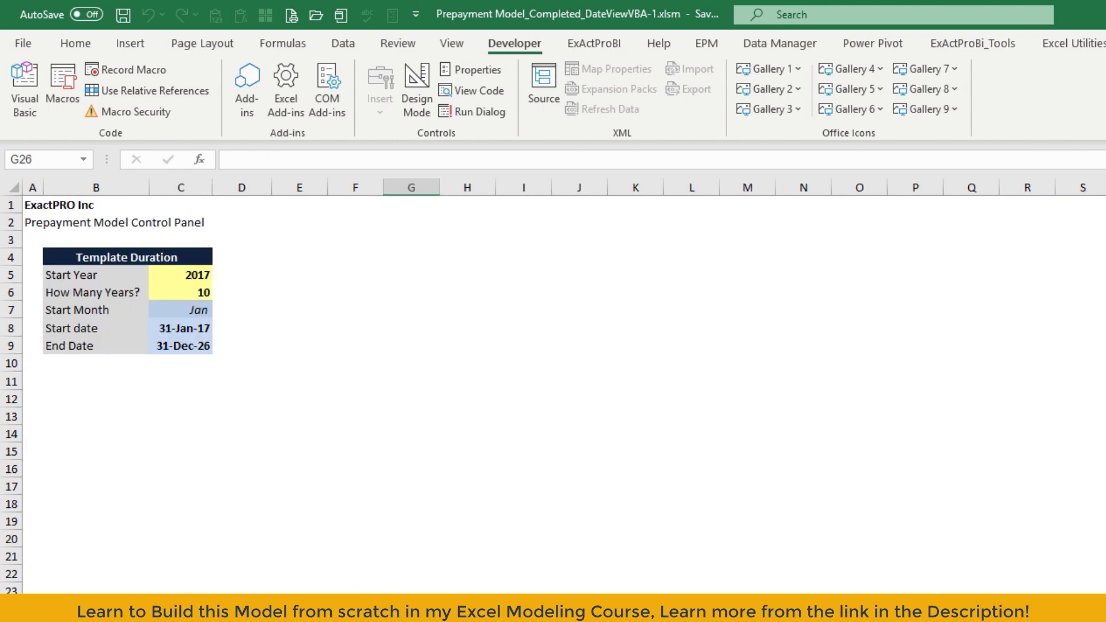
key(ctrl+Page_Down)
key(Left)
key(Left)
key(Left)
key(Left)
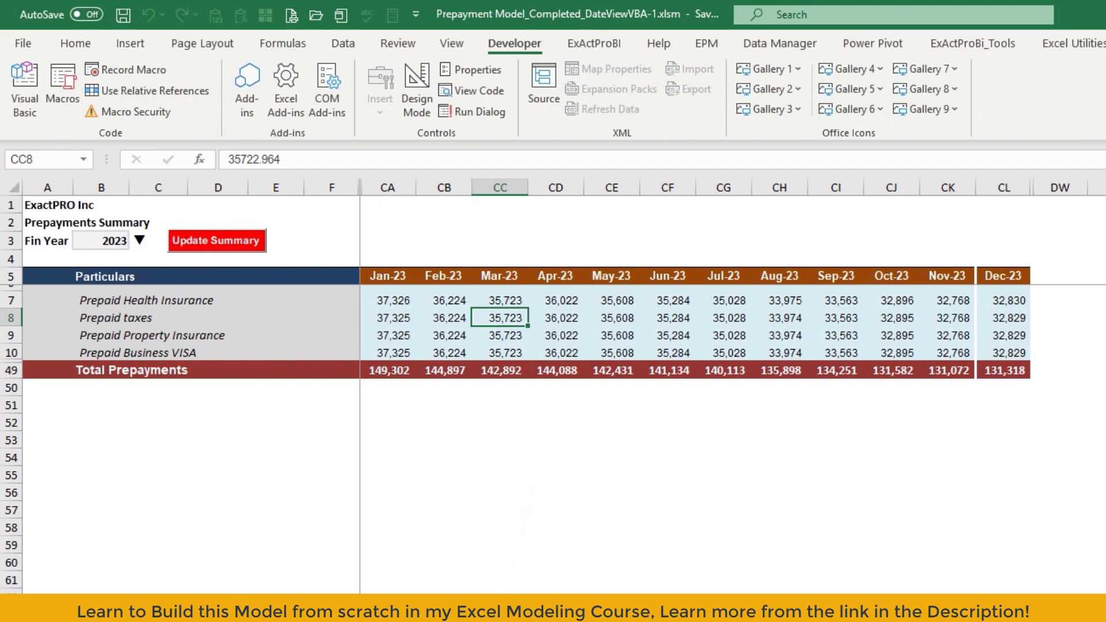
key(alt+F11)
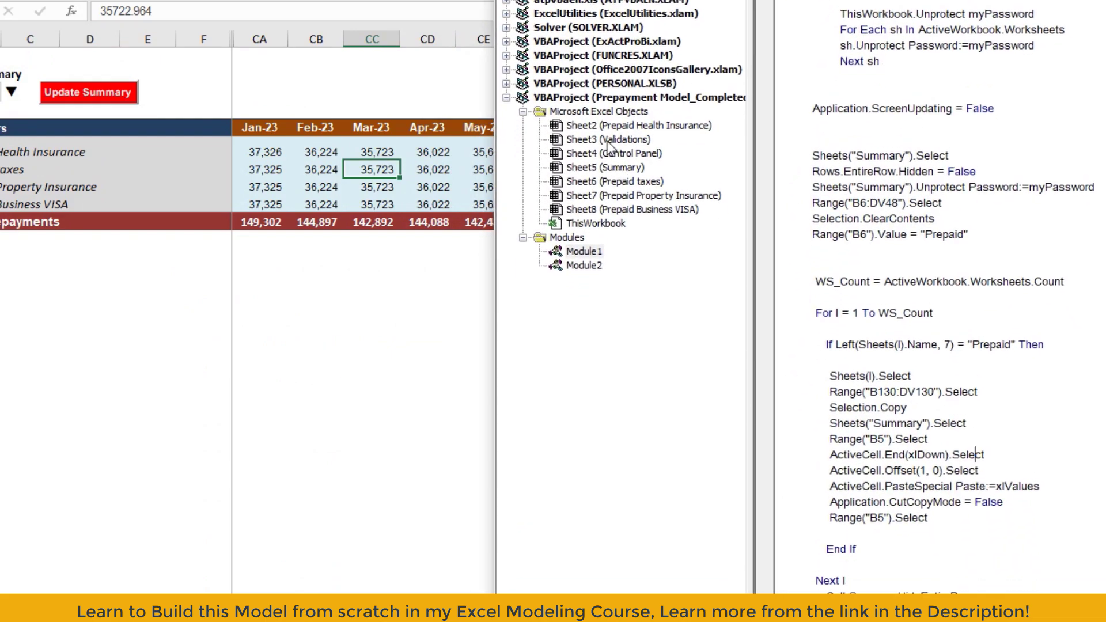
Step: Show the Sheet2 (Prepaid Health Insurance) code and highlight its commented-out Worksheet_Calculate block
double_click(631, 127)
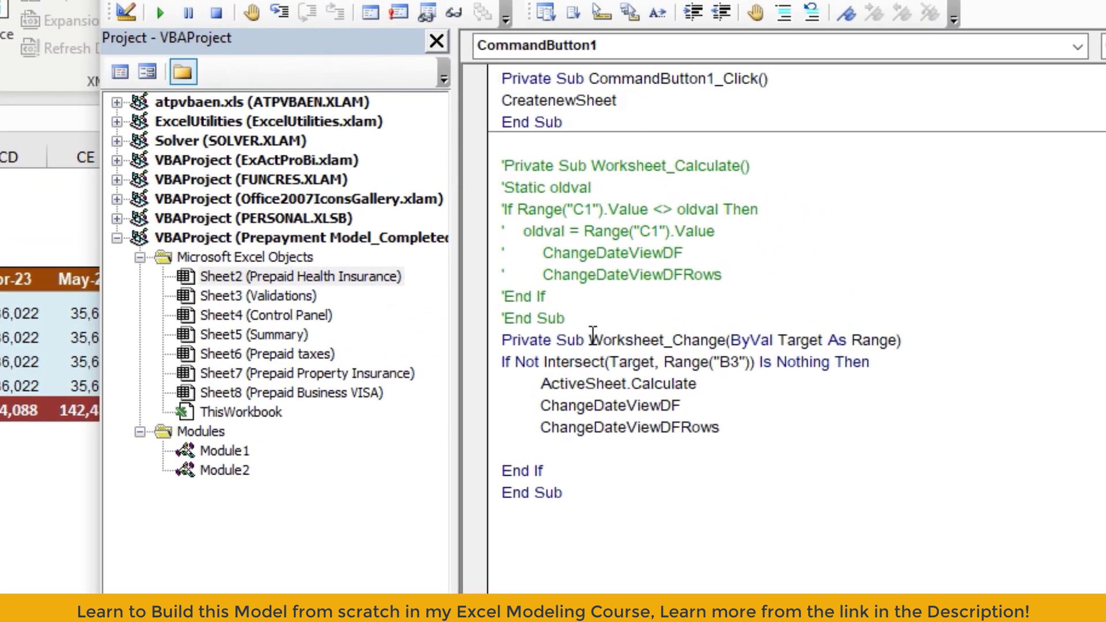
drag(564, 317, 509, 158)
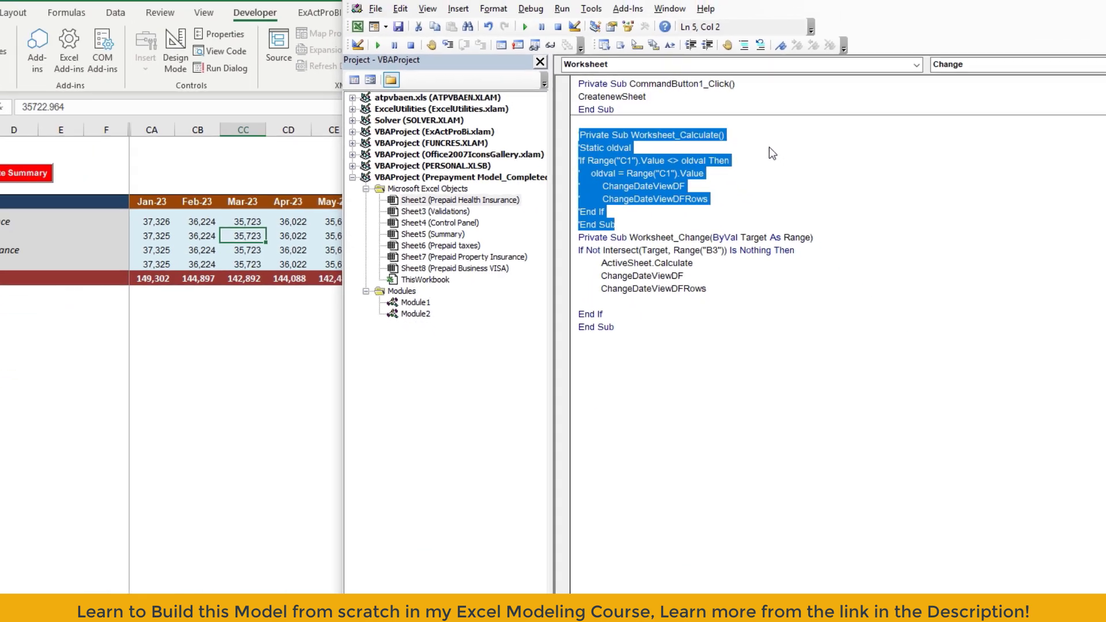
click(677, 187)
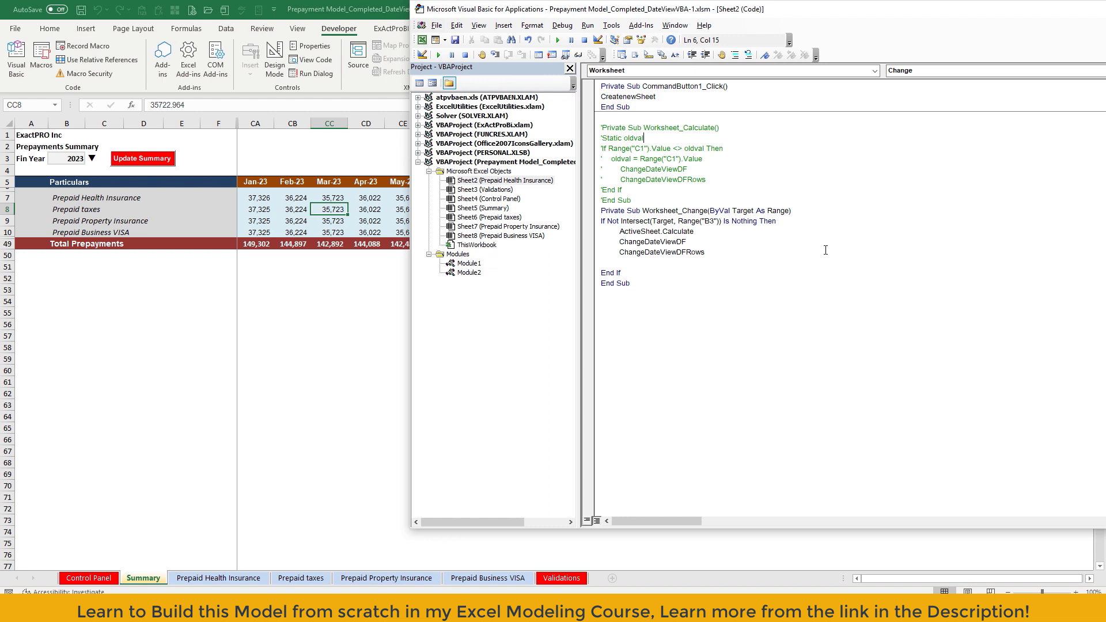
drag(602, 127, 636, 199)
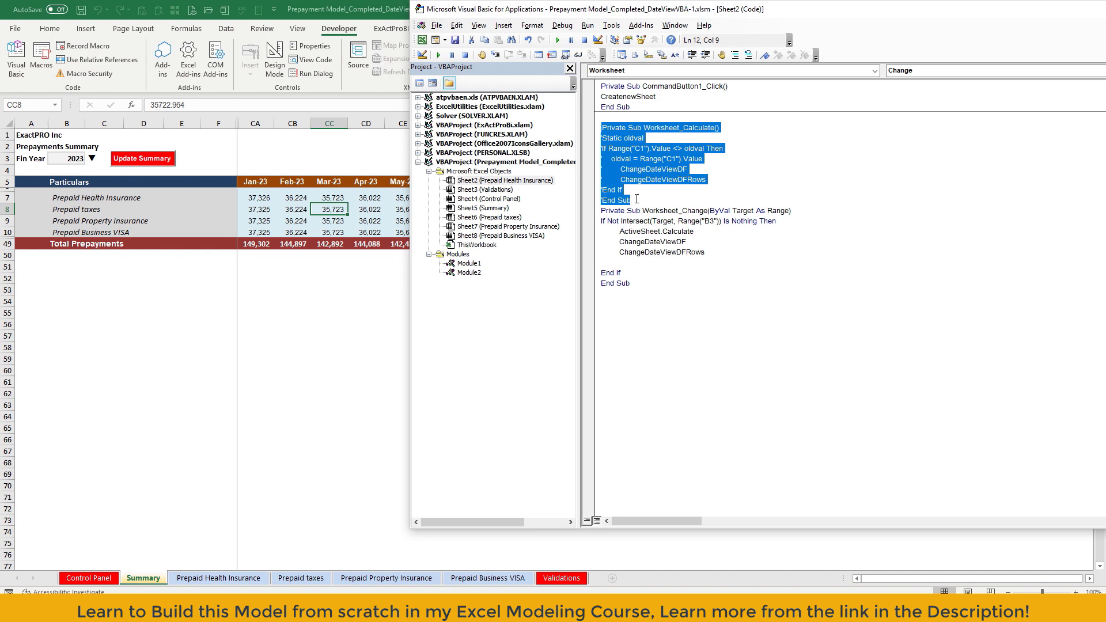
click(688, 293)
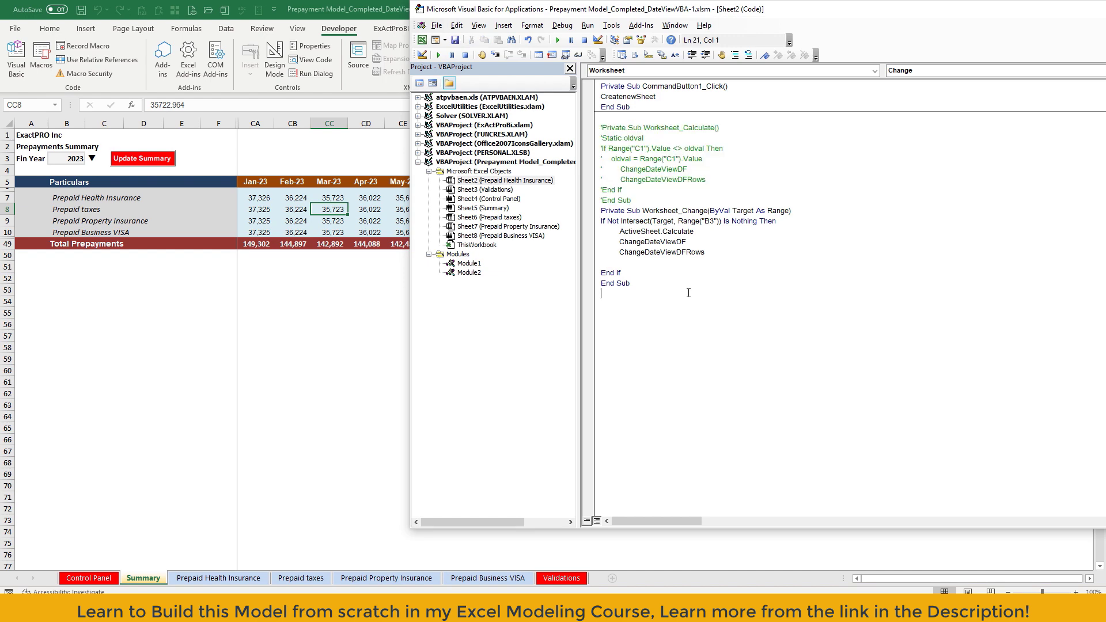
Step: On the Prepaid Health Insurance sheet, inspect the formulas in AE32 and D34, then return to the VBA editor
click(371, 290)
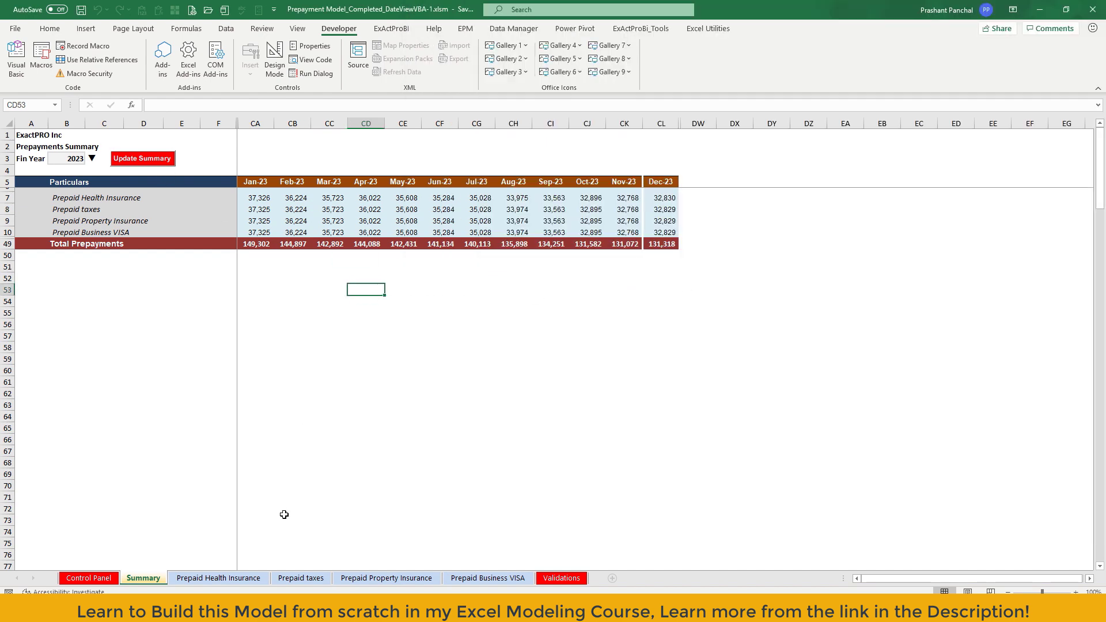
click(251, 576)
click(323, 241)
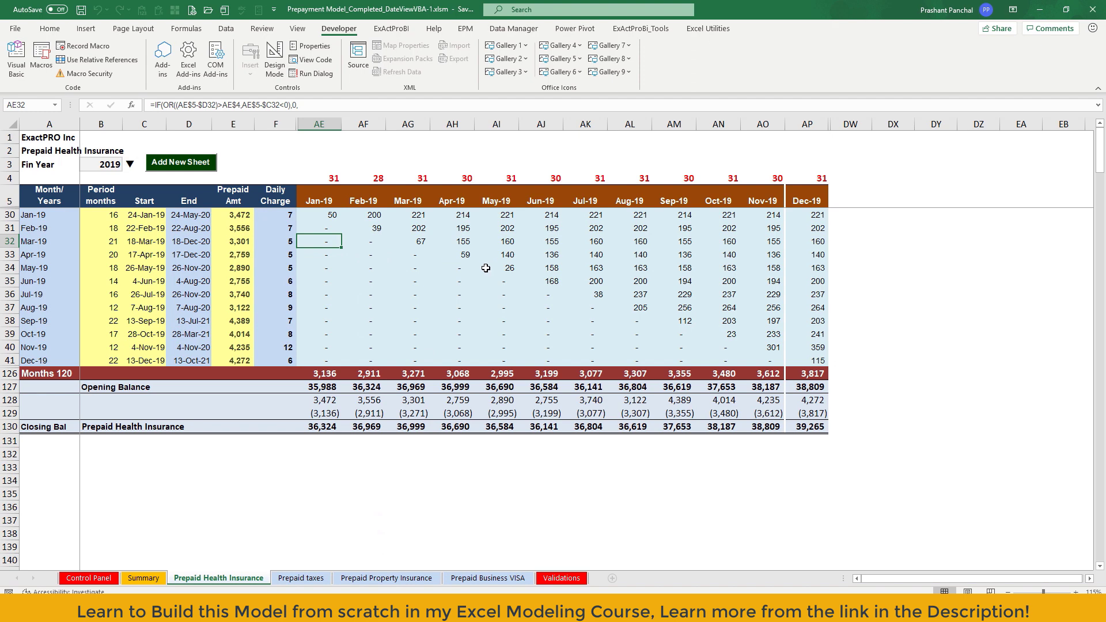
click(192, 271)
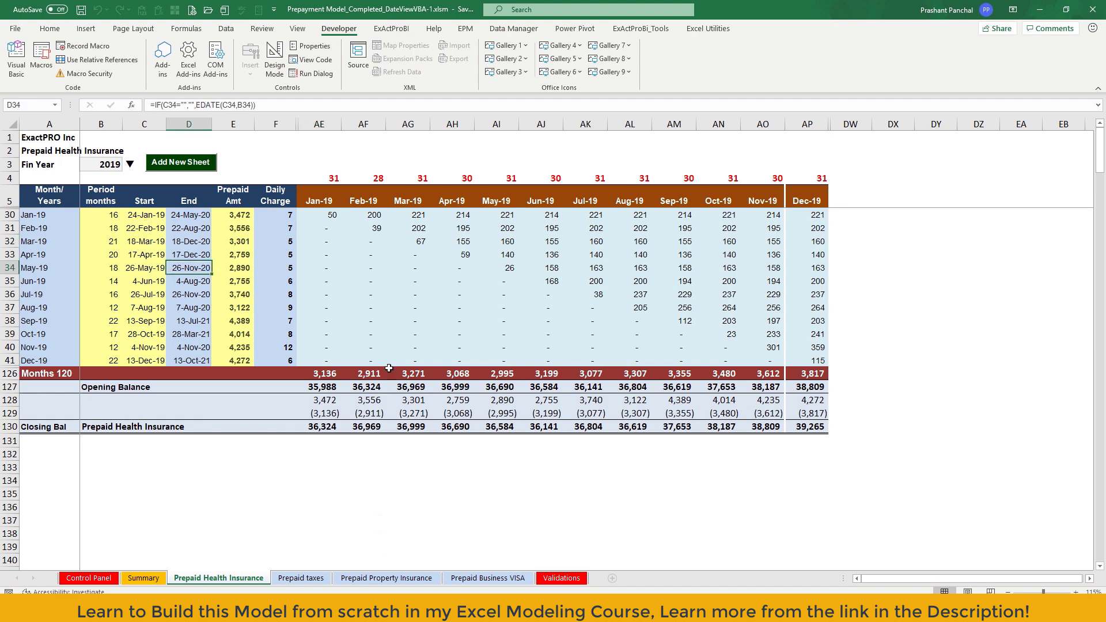
click(268, 570)
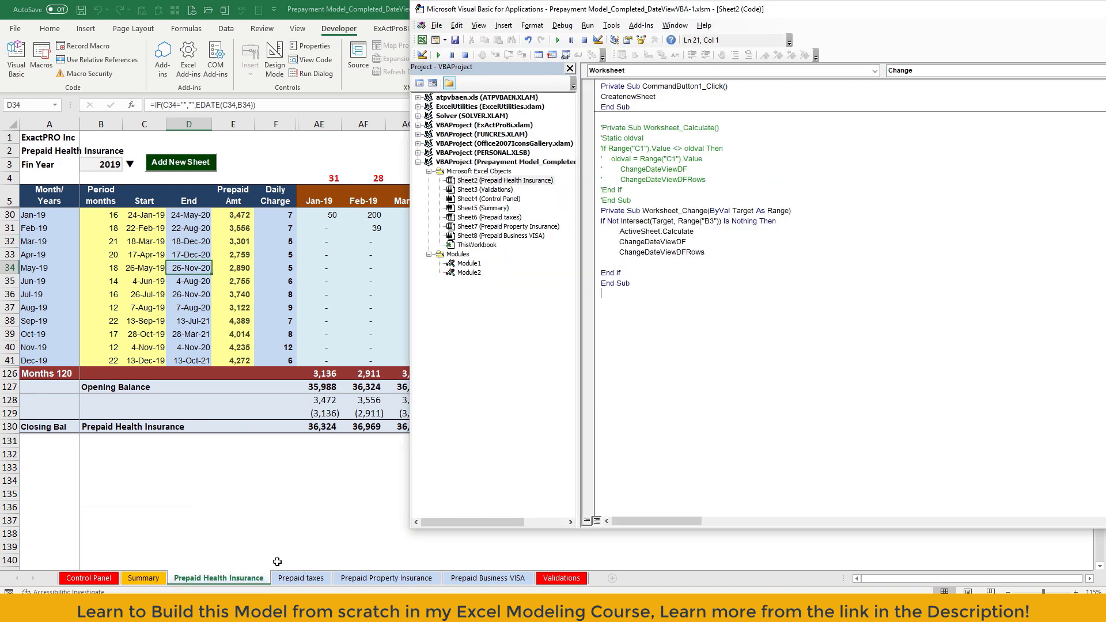
Step: View the code of Sheet7, Sheet8 and Sheet6, highlighting the Prepaid taxes sheet's commented Worksheet_Calculate
double_click(498, 227)
double_click(500, 236)
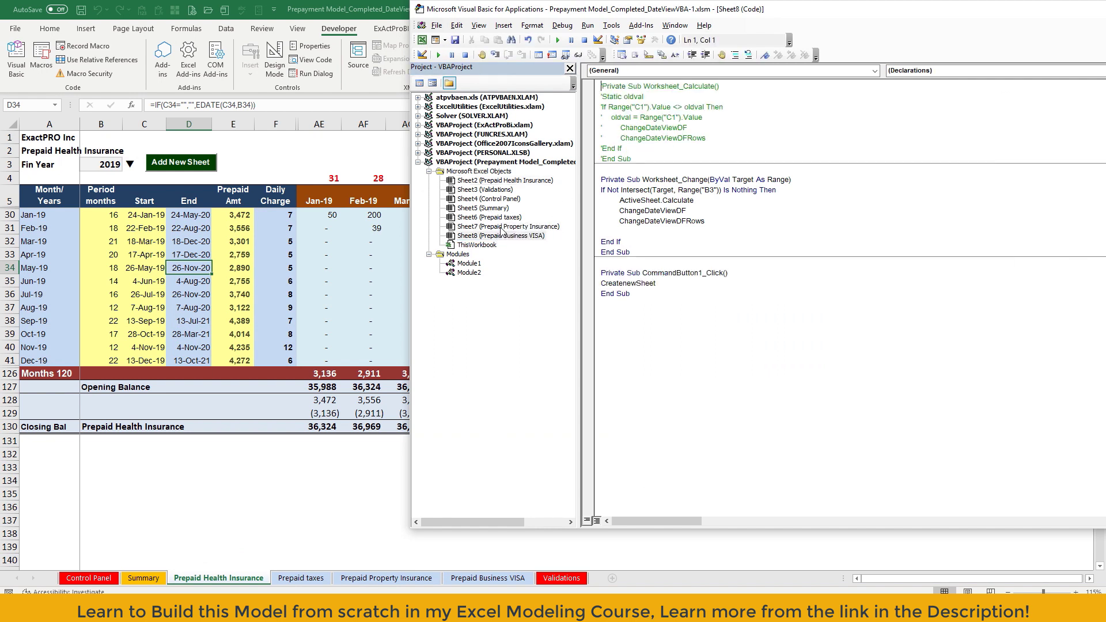
double_click(499, 217)
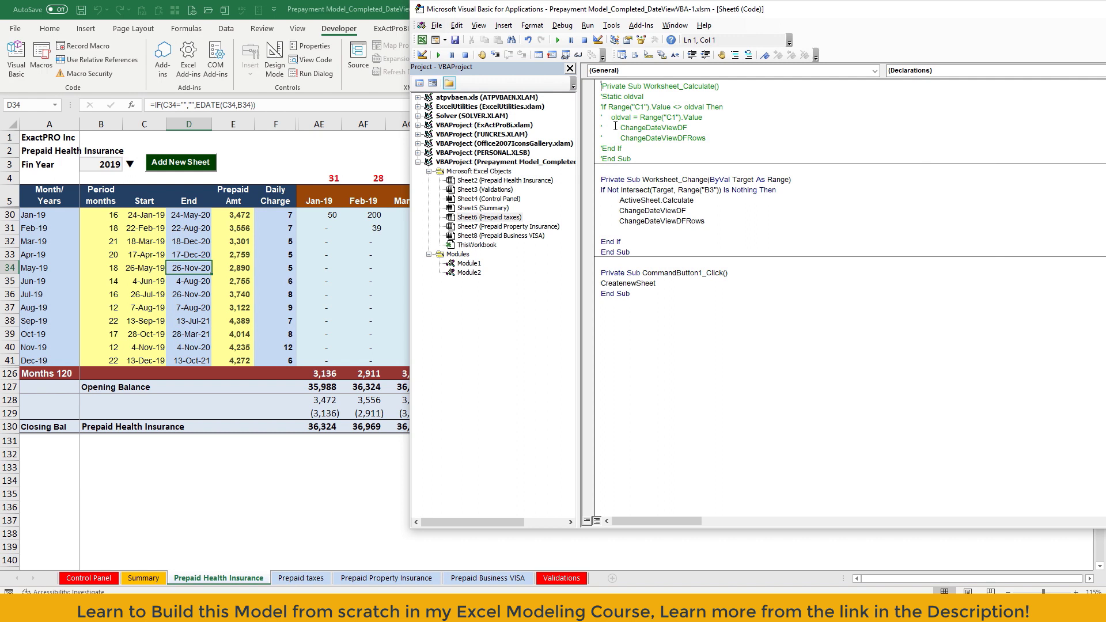
drag(636, 160, 593, 79)
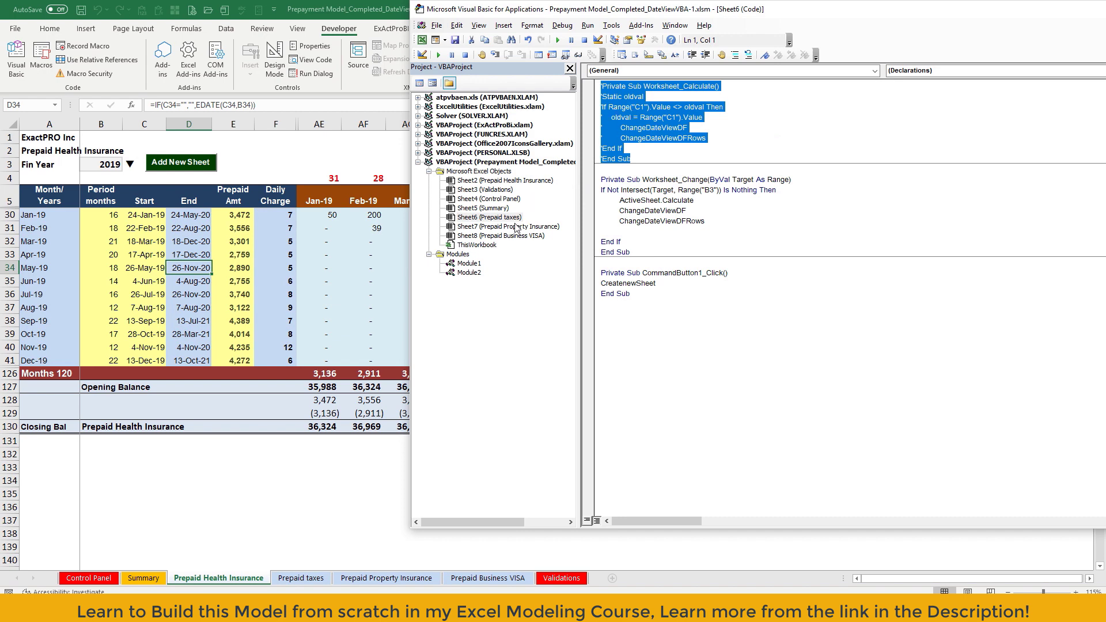
Step: Inspect the Fin Year cell B3, the period months in B30 and the AF35 allocation formula
click(340, 226)
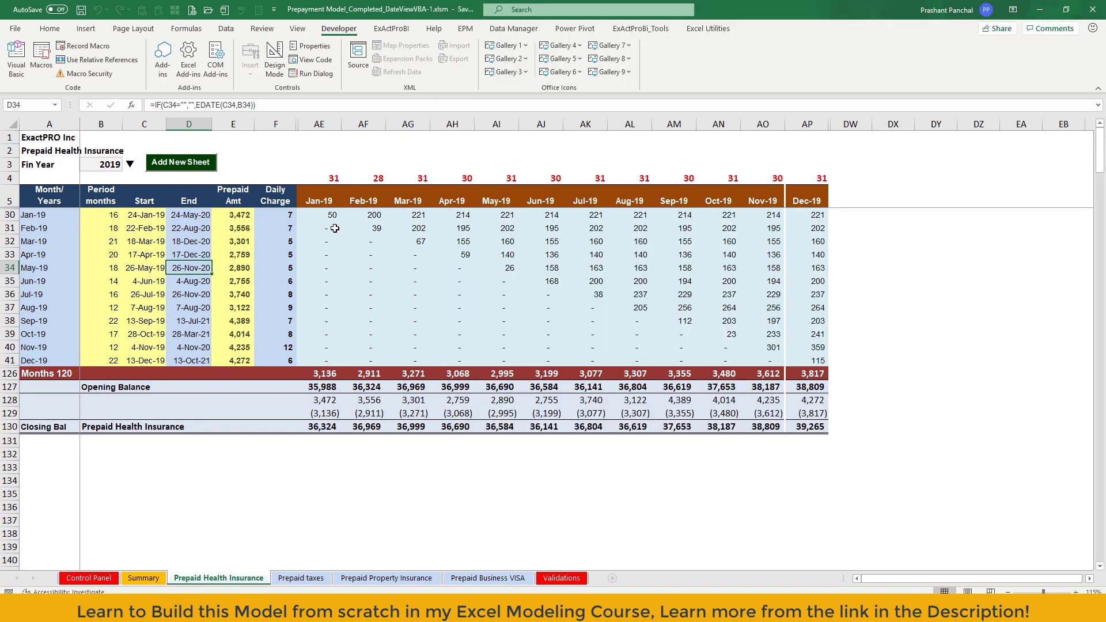
click(115, 168)
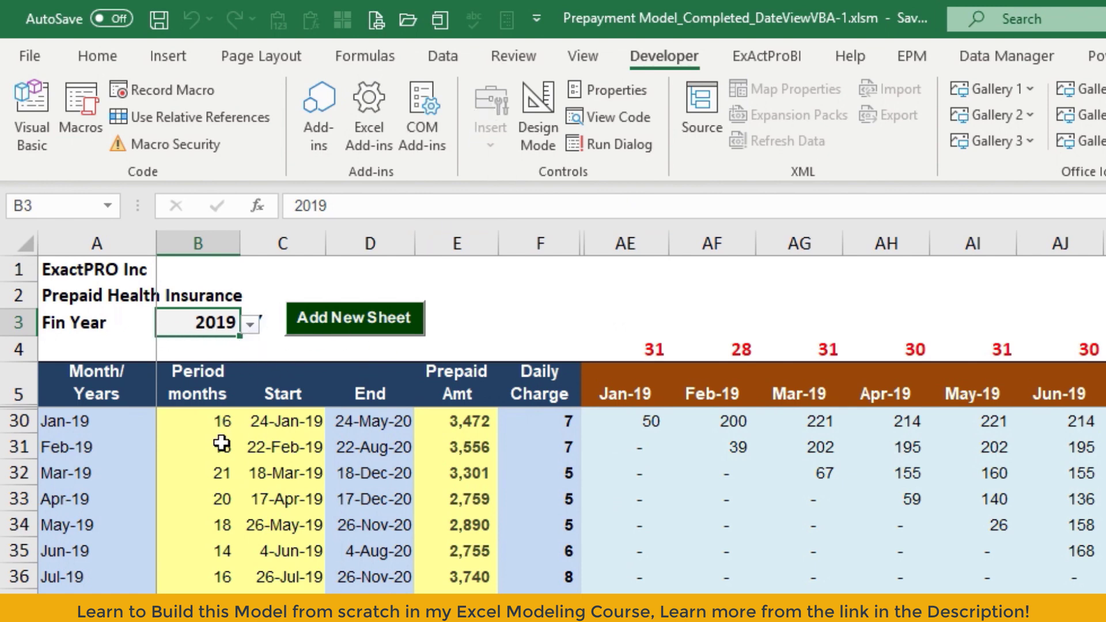
click(233, 422)
click(199, 322)
click(734, 553)
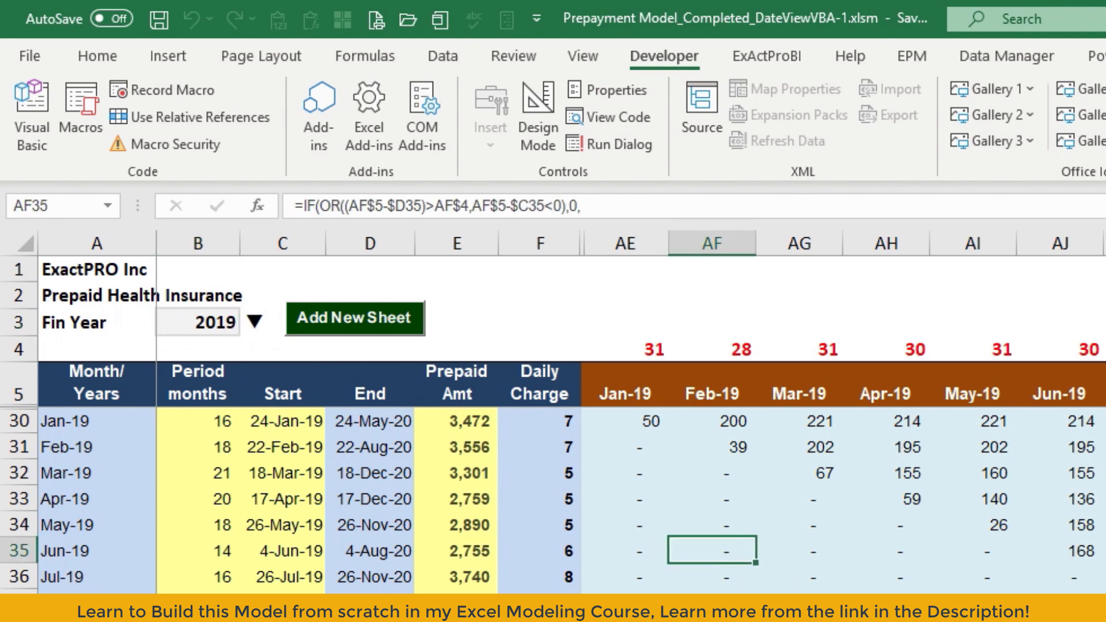
Step: Run the Add New Sheet macro twice, then step back through the prepaid sheets
click(391, 328)
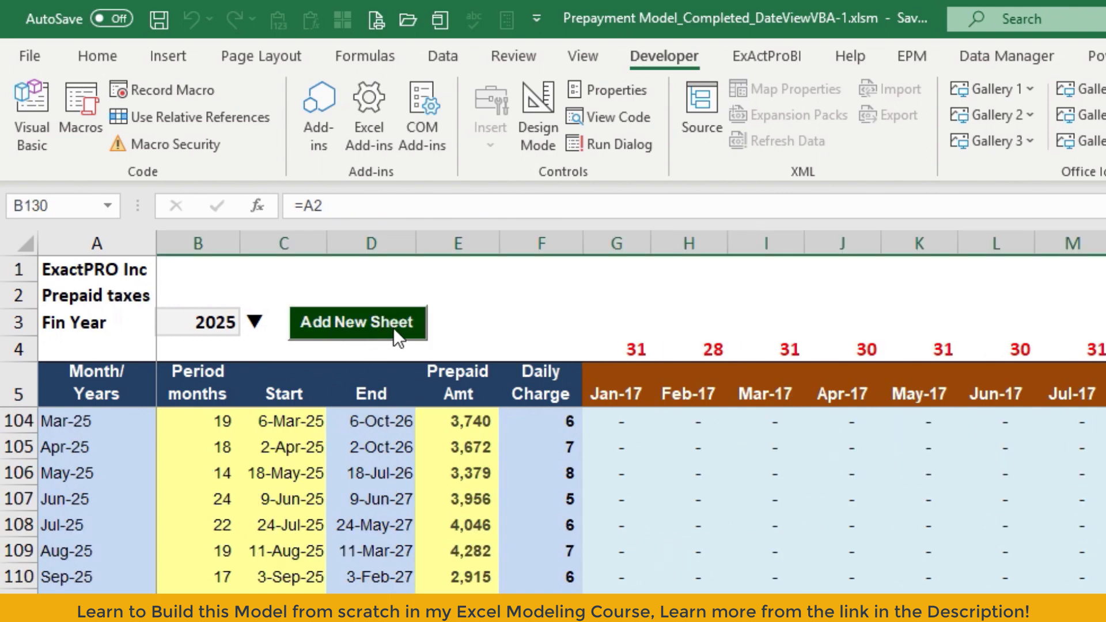
click(382, 330)
key(ctrl+Page_Up)
key(ctrl+Page_Up)
key(ctrl+Page_Up)
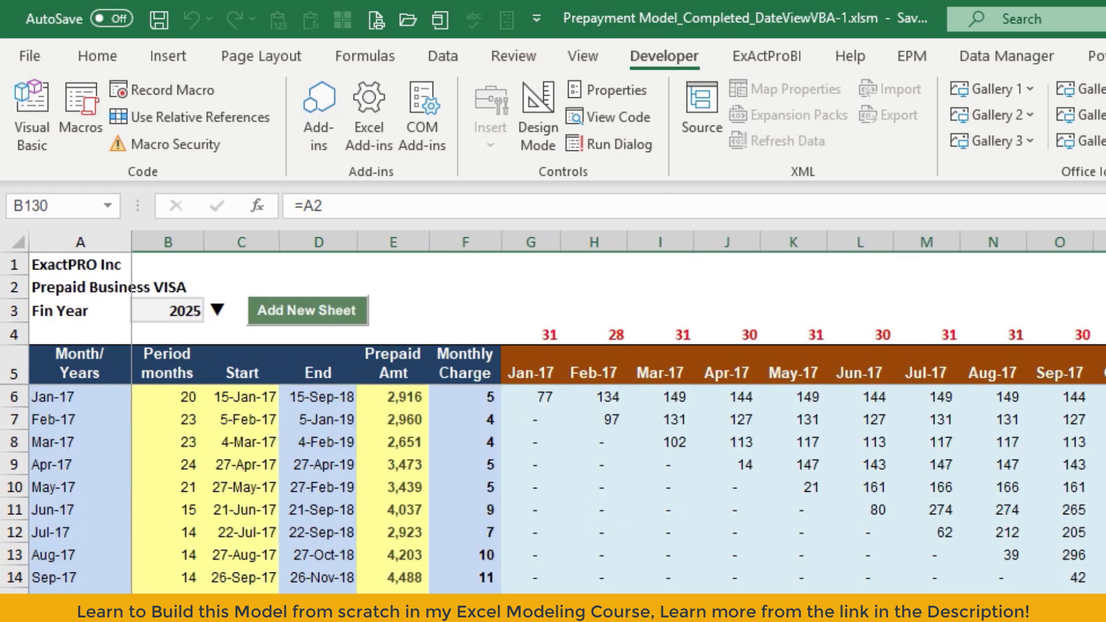
Step: Review the Summary's four prepaid item rows and the block down to Total Prepayments
key(ctrl+Page_Up)
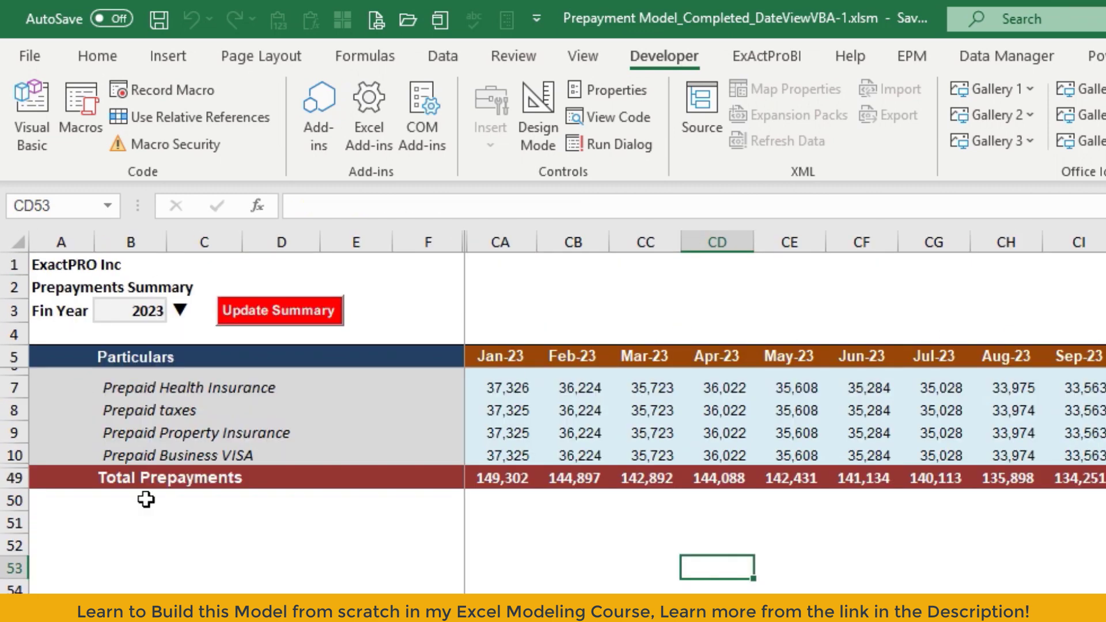
drag(133, 388, 1094, 455)
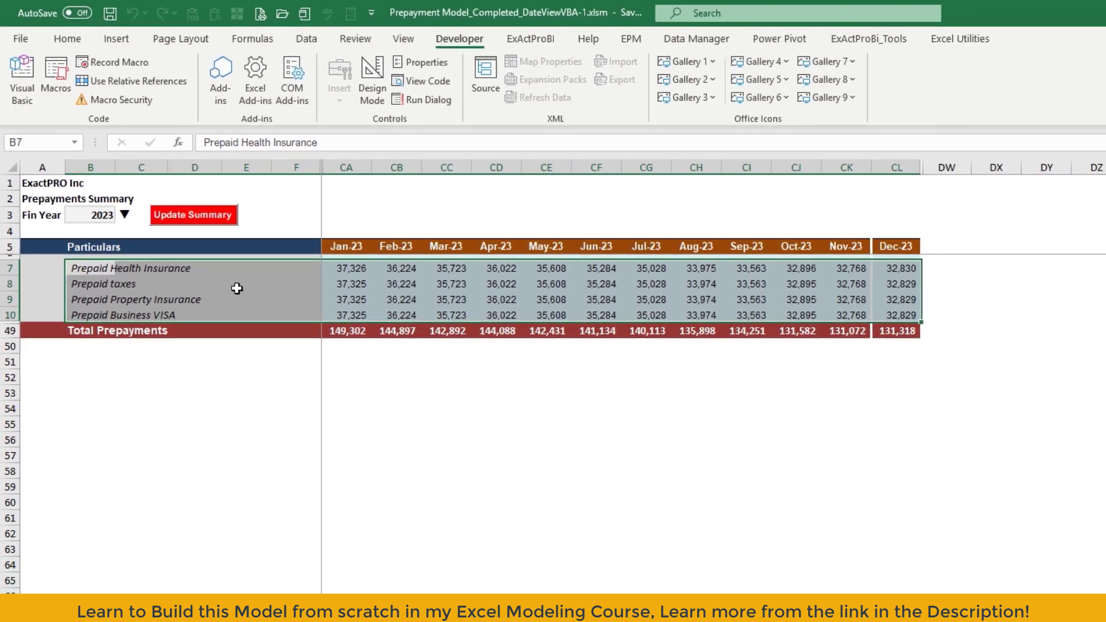
drag(92, 268, 855, 312)
click(237, 272)
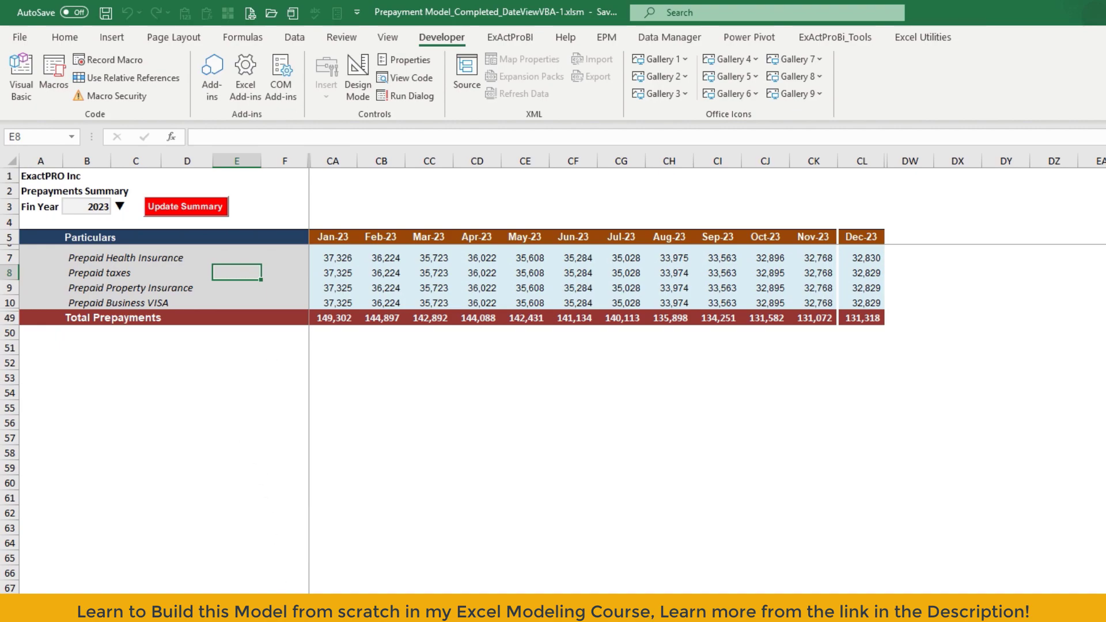
Step: Cycle through the Prepaid Business VISA, Property Insurance, taxes and Health Insurance tabs back to Summary
click(635, 621)
click(503, 621)
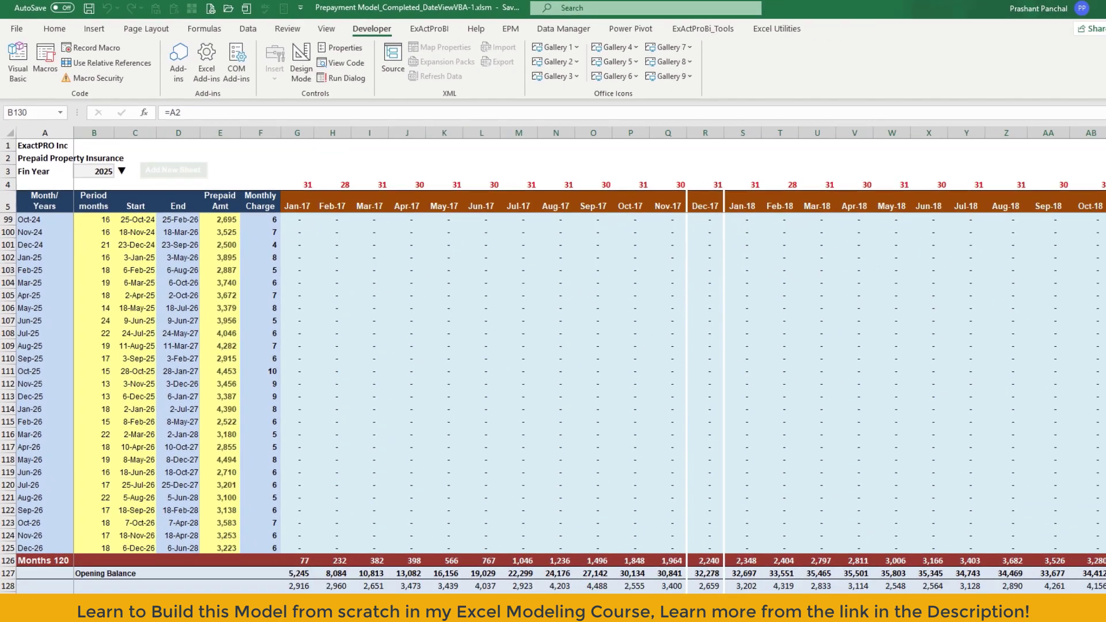
click(392, 621)
click(240, 574)
click(142, 574)
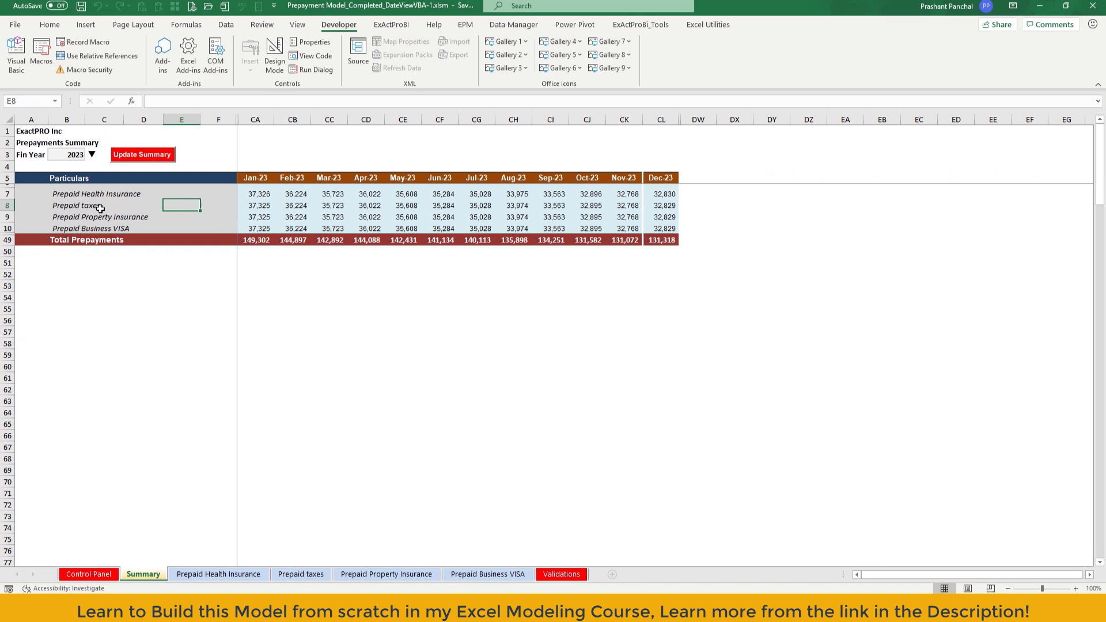
Step: Select the Summary block B7:CL49 including totals, then jump back to A1
drag(69, 195, 666, 227)
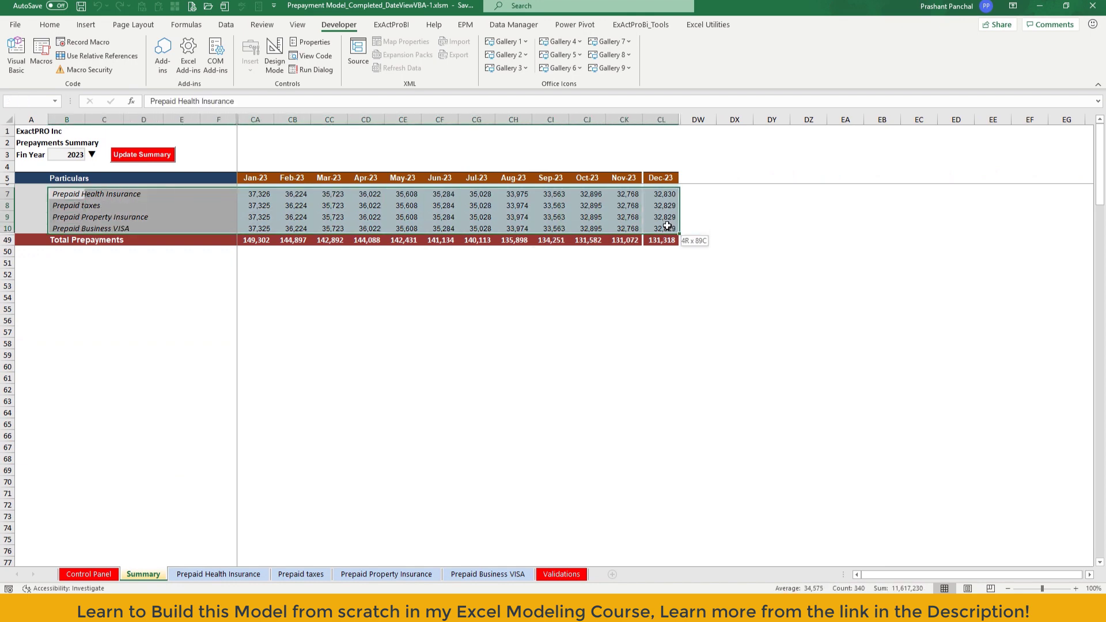
drag(95, 195, 377, 237)
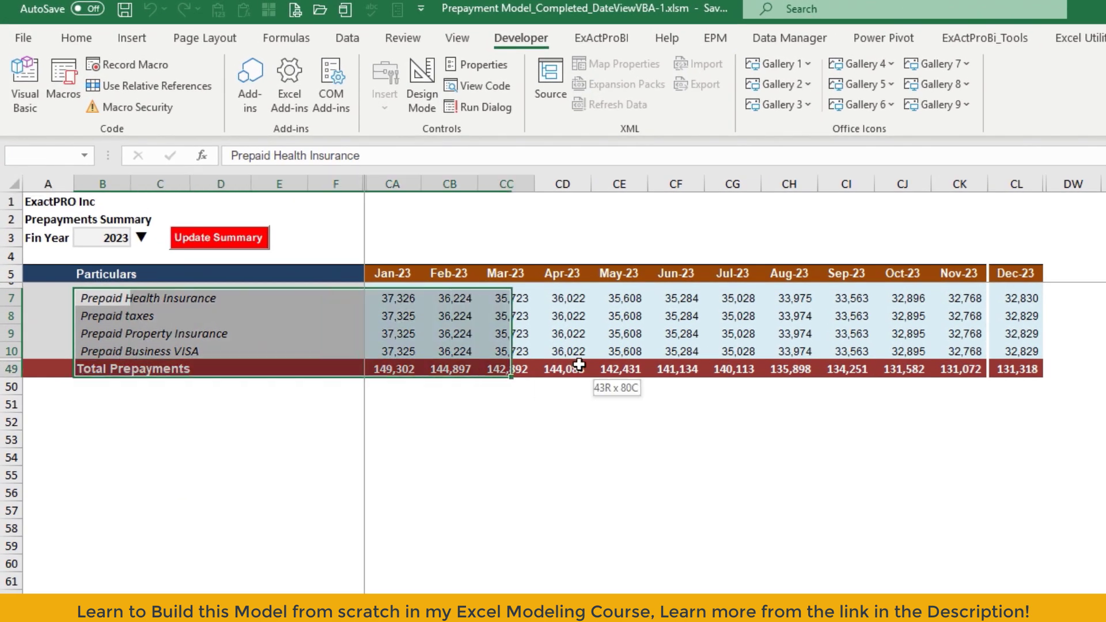
drag(579, 365, 1025, 368)
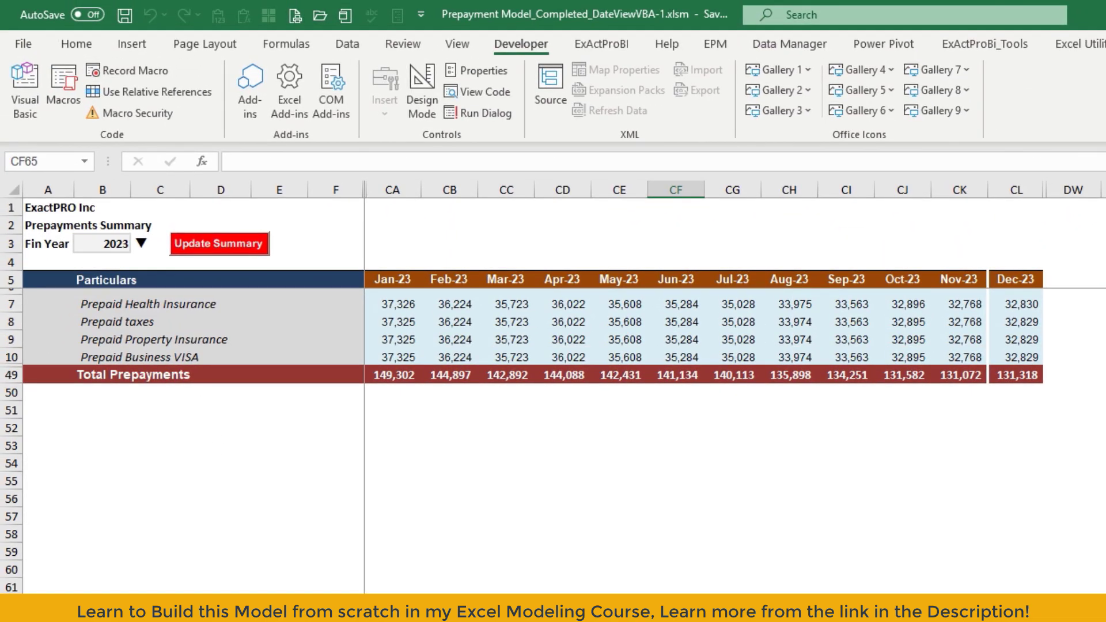
key(ctrl+Home)
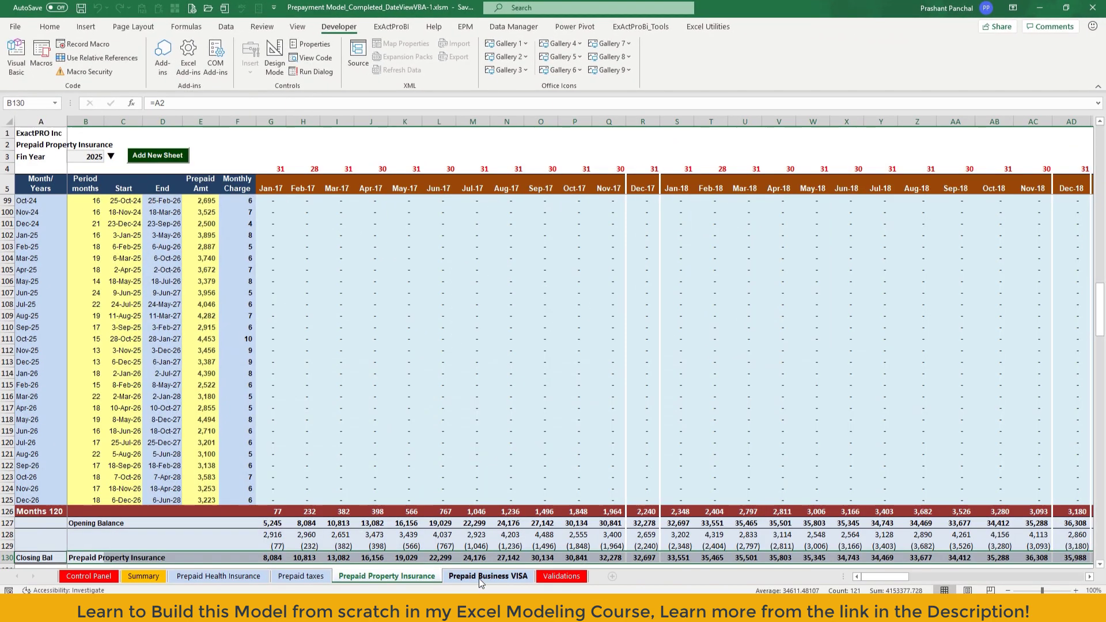
Step: Run Add New Sheet from the Prepaid Business VISA sheet to get the name prompt
click(479, 579)
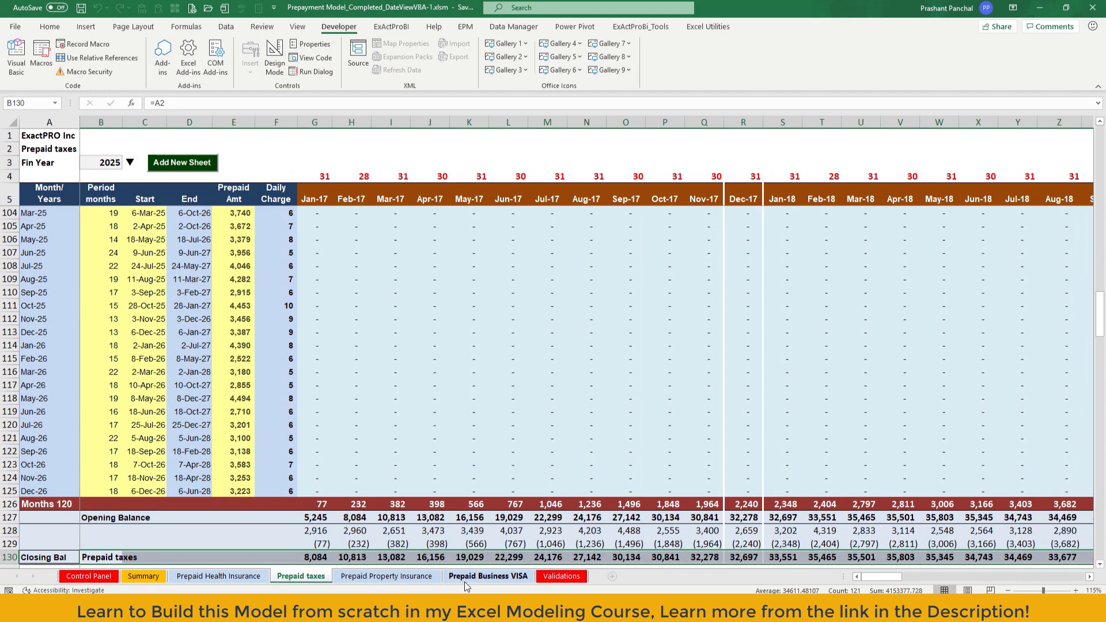
click(464, 582)
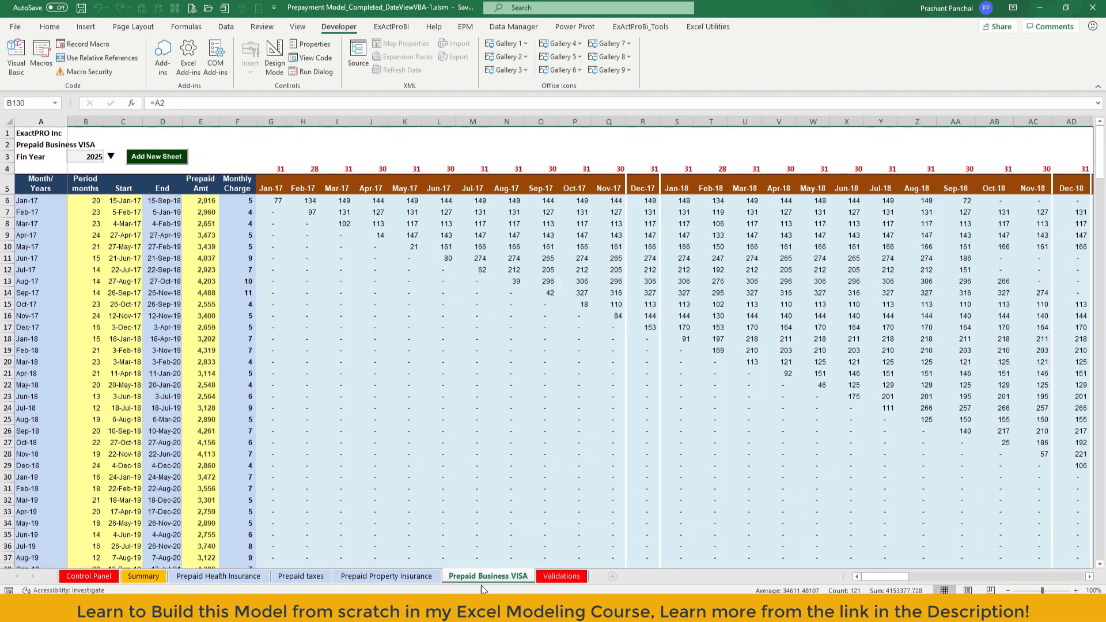
click(153, 164)
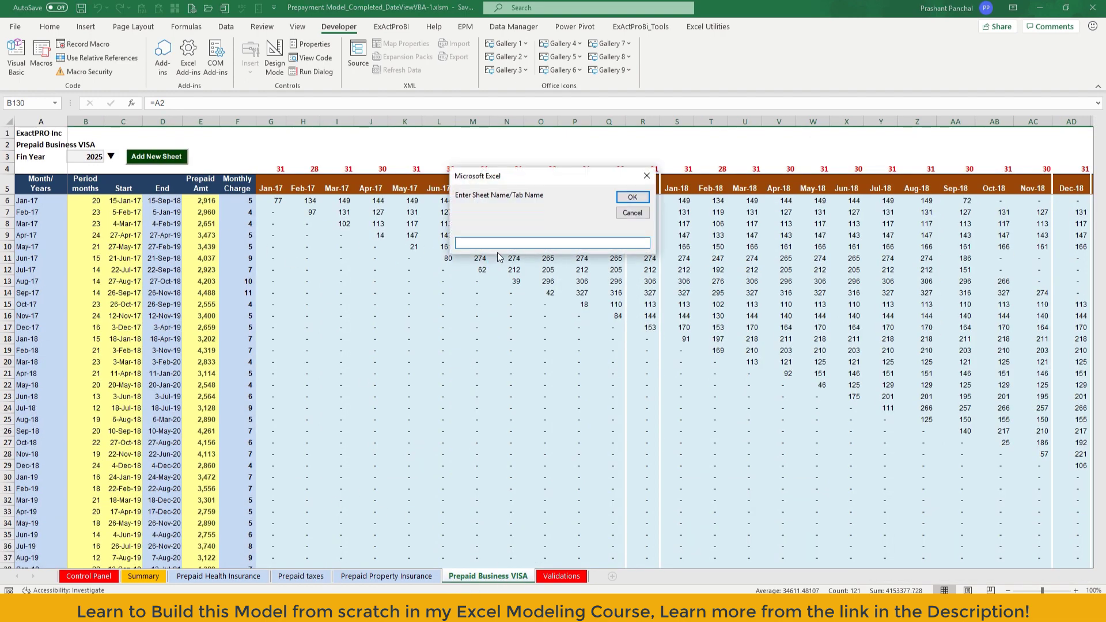
Step: Name the new sheet 'Prepaid Land Rentals' and check its title in A2
text(Prep)
text(aid Land R)
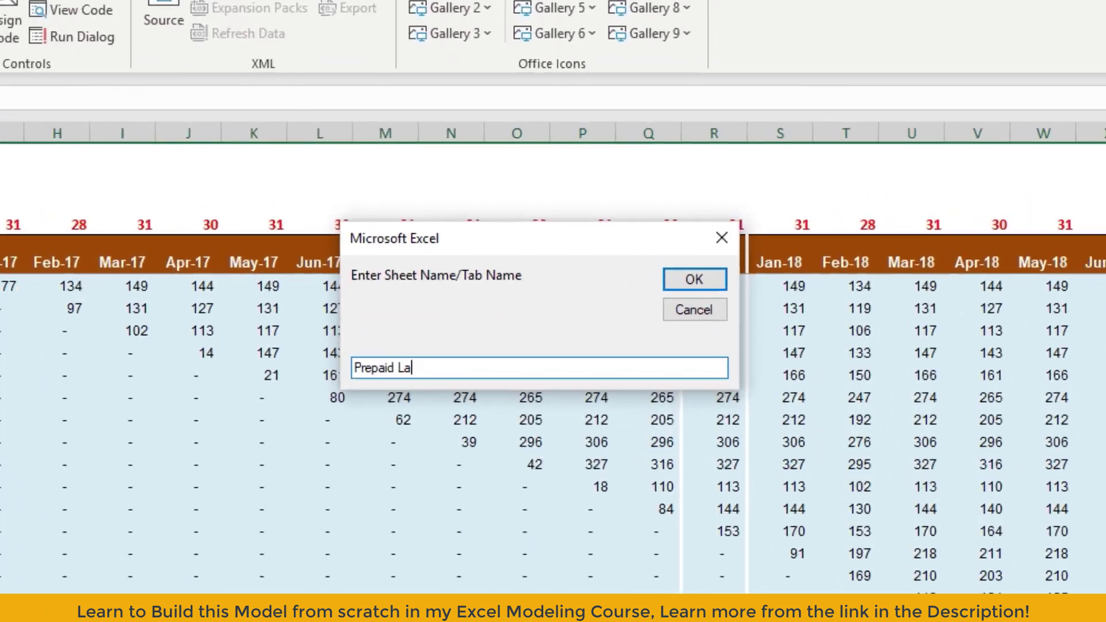
text(entals)
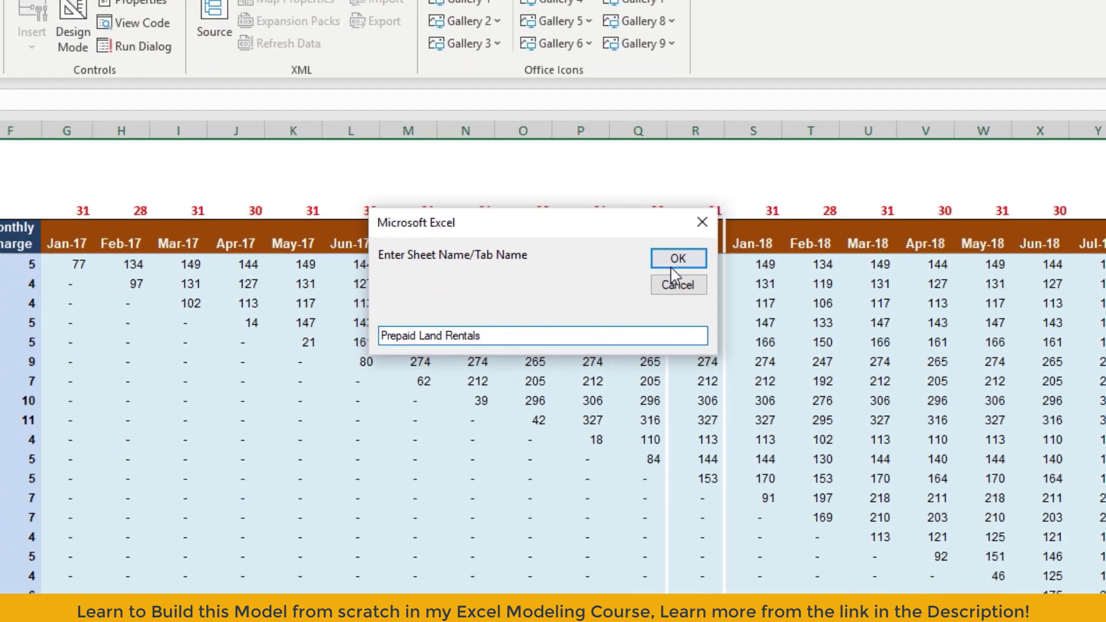
key(Return)
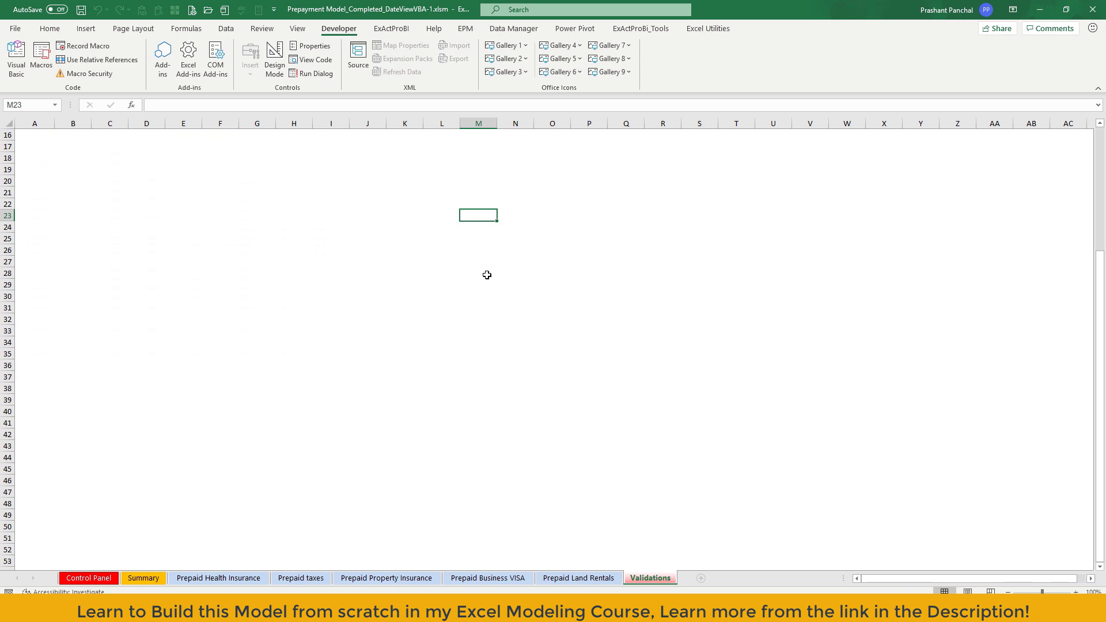
click(580, 579)
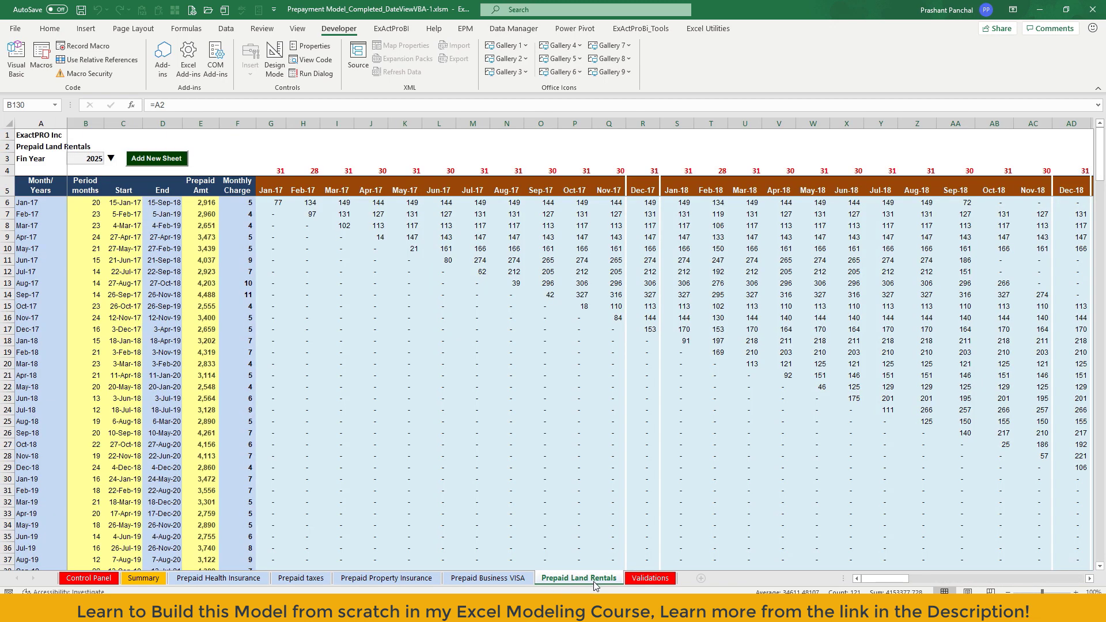
click(31, 151)
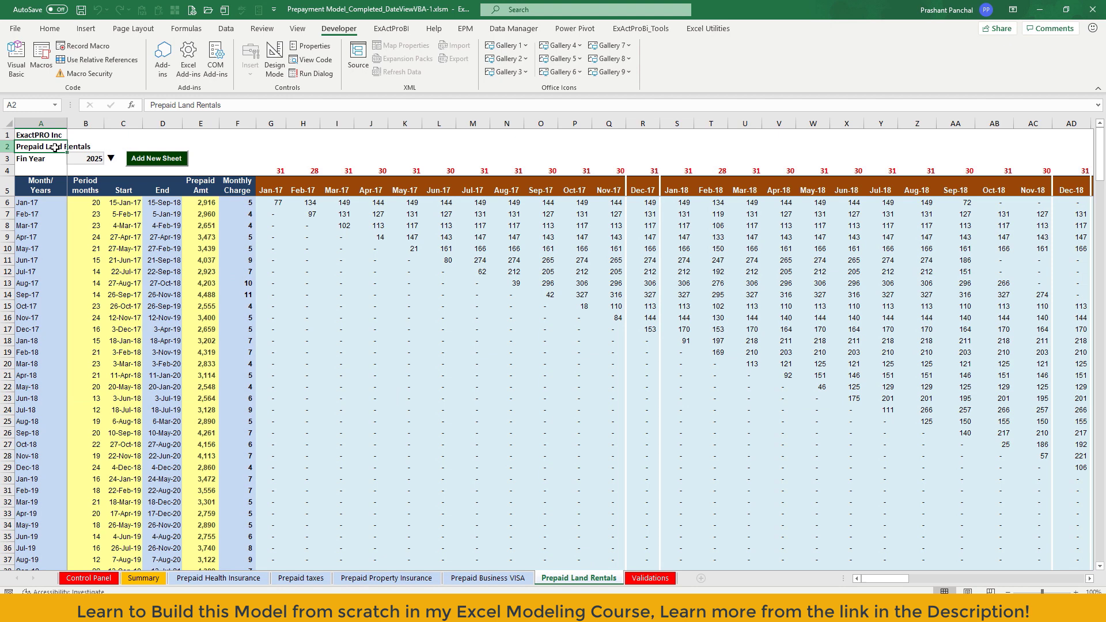
Step: Check the new sheet's Fin Year and F25 charge formula, then open the Summary's Fin Year list
click(75, 162)
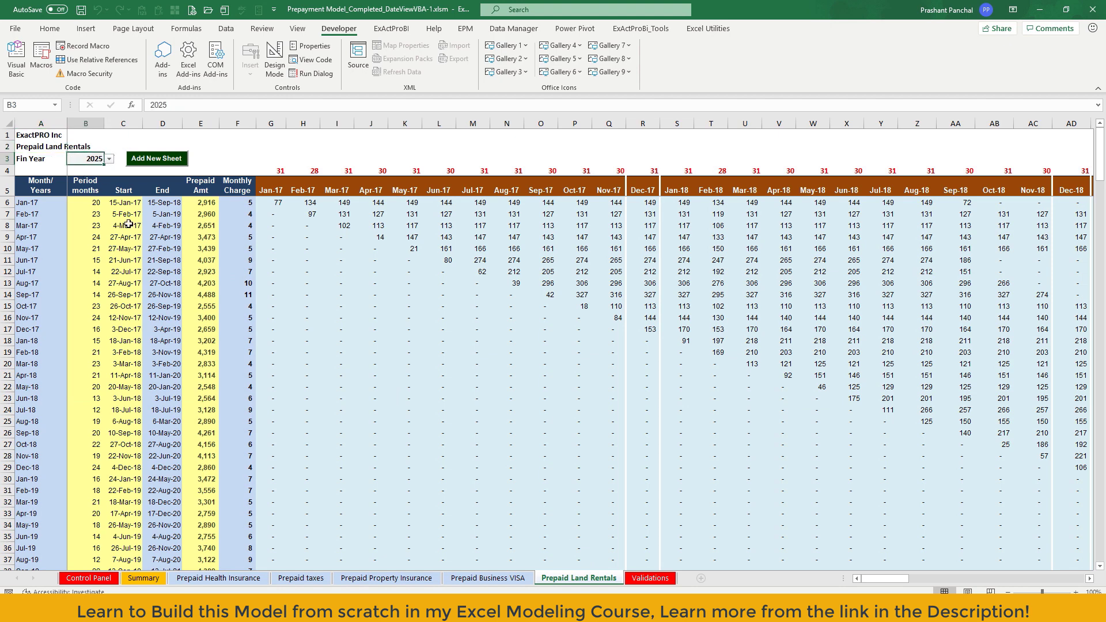
click(252, 419)
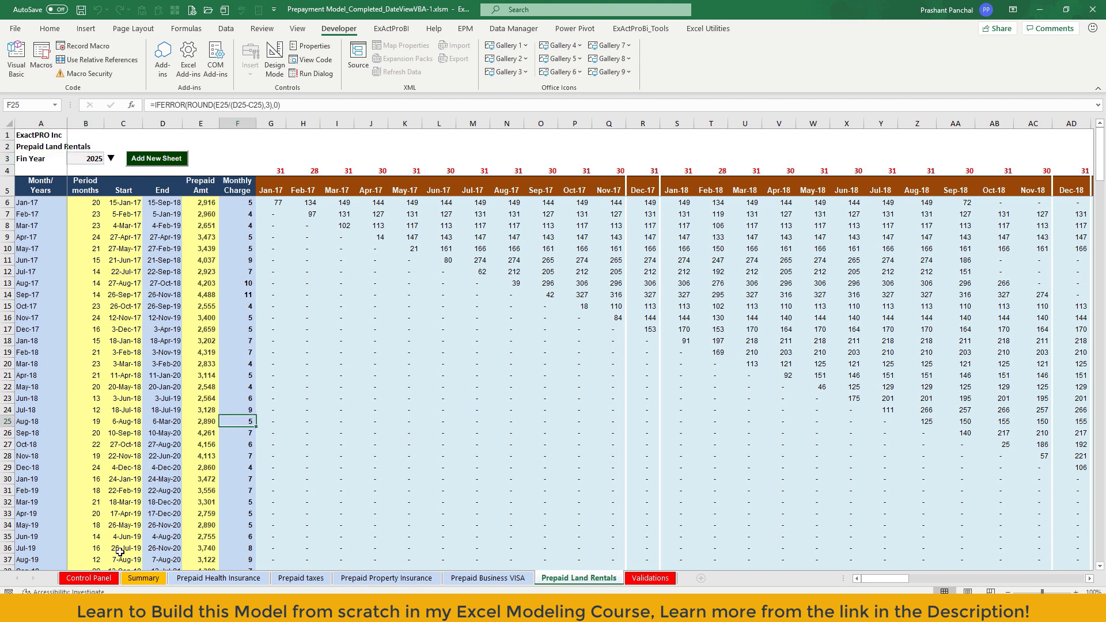
click(144, 578)
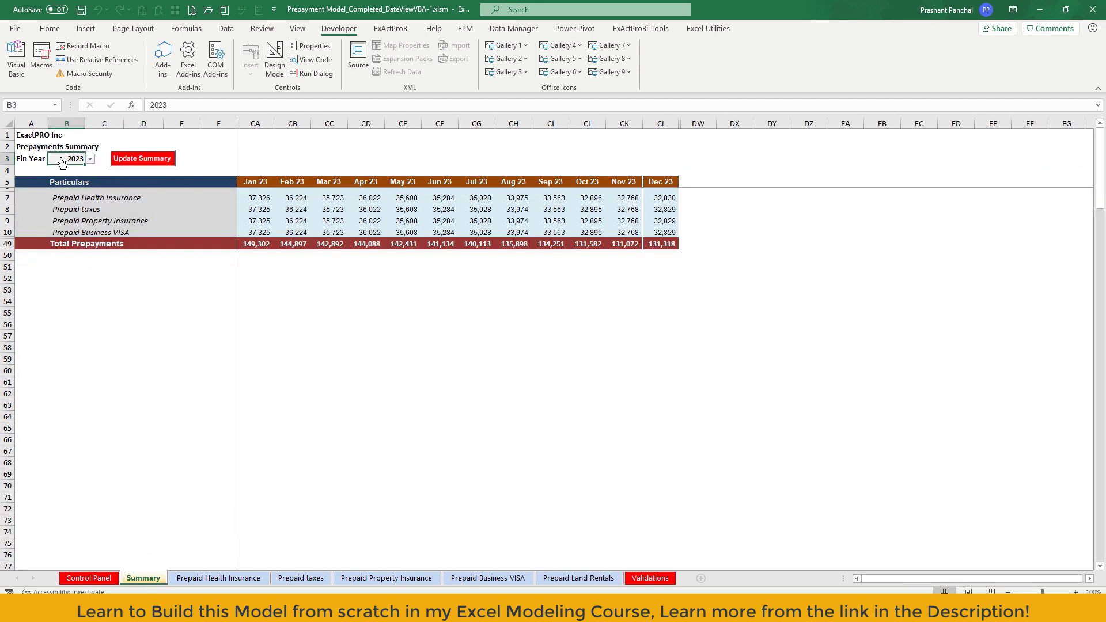
click(90, 159)
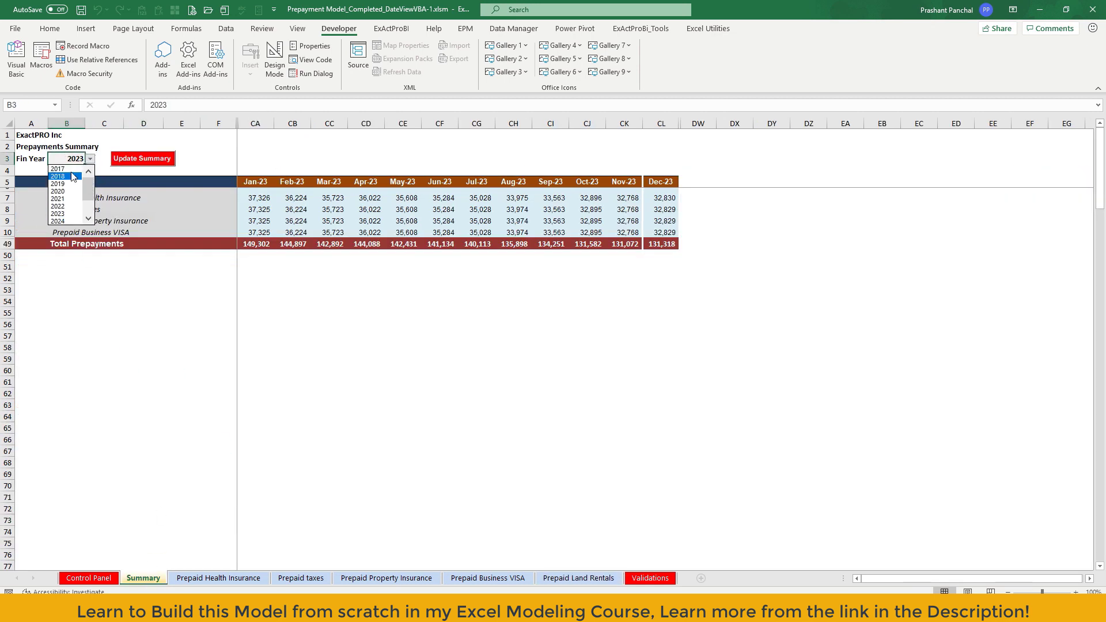
Step: Set the Summary's financial year to 2019 and refresh the summary
key(Escape)
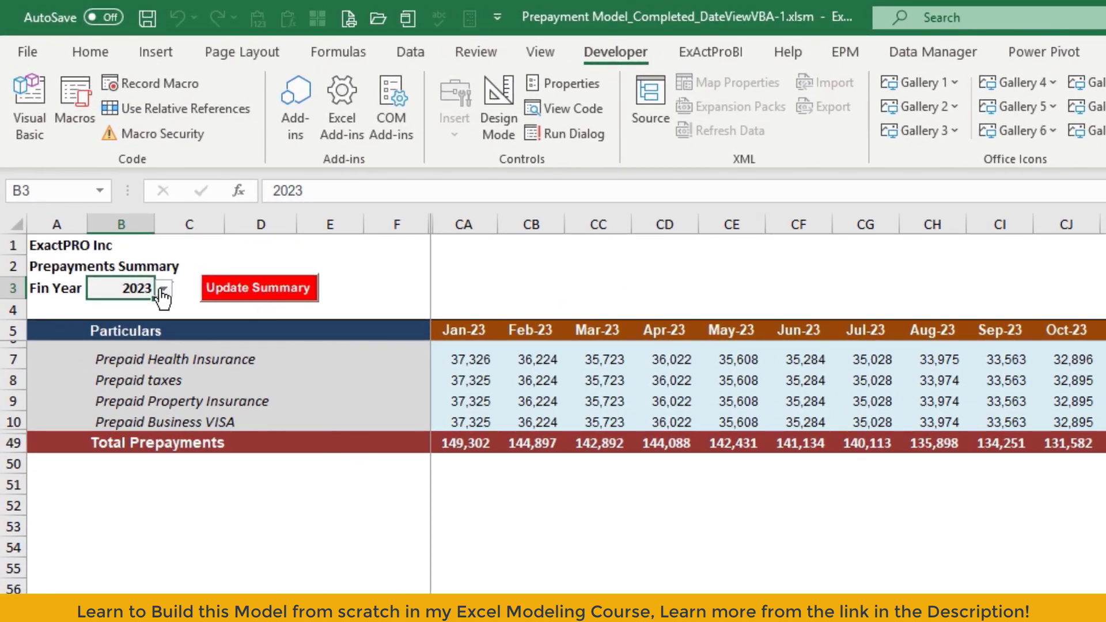
click(163, 289)
drag(167, 364, 164, 345)
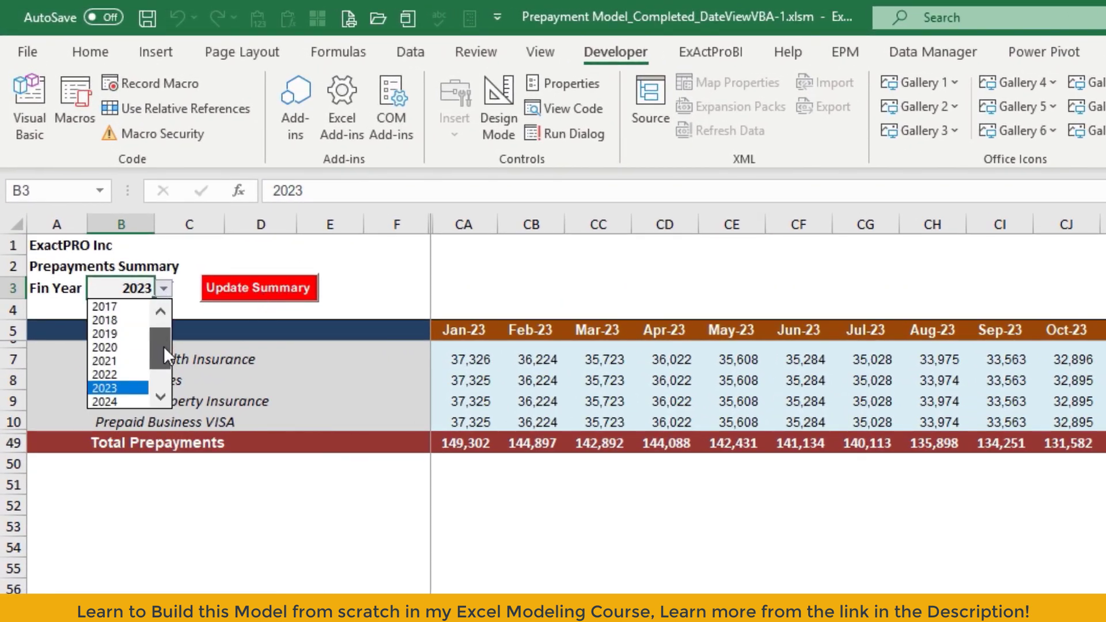
click(133, 334)
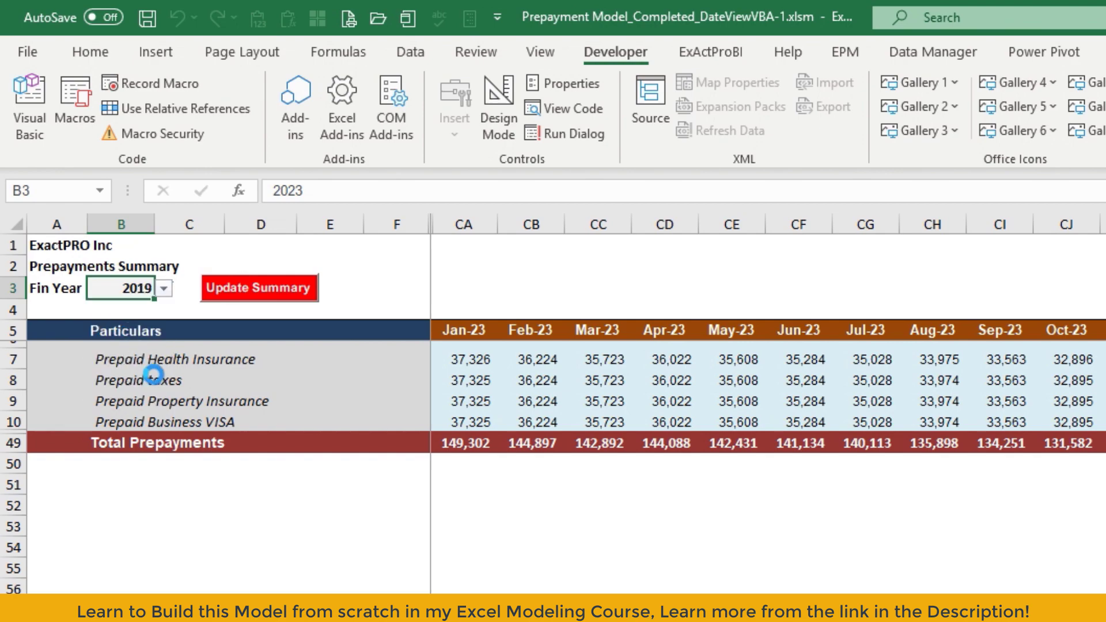
click(495, 361)
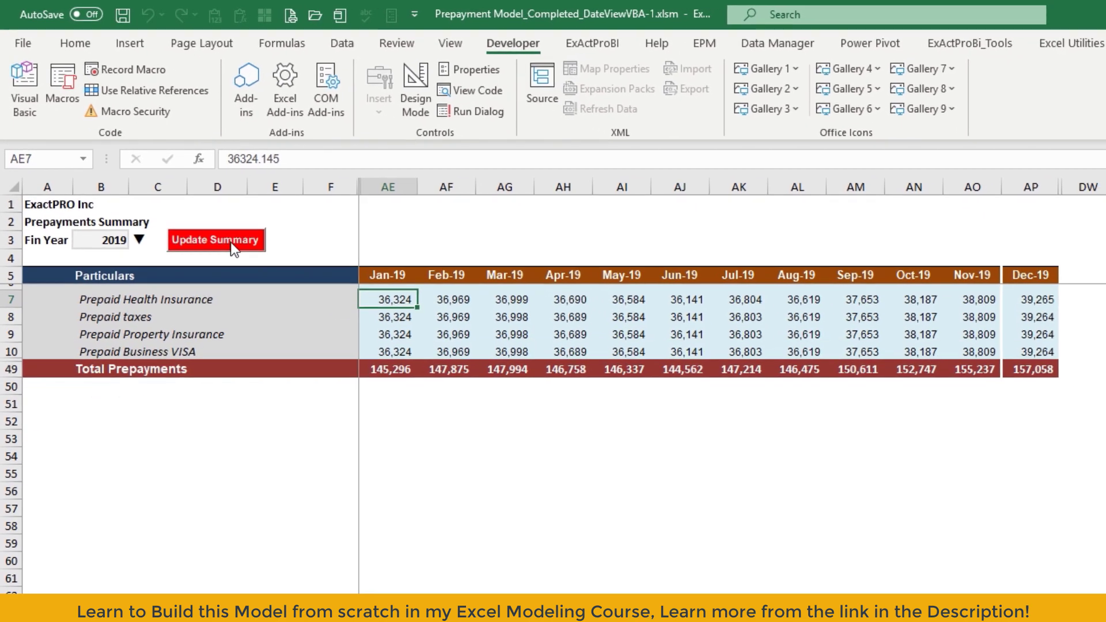
click(262, 274)
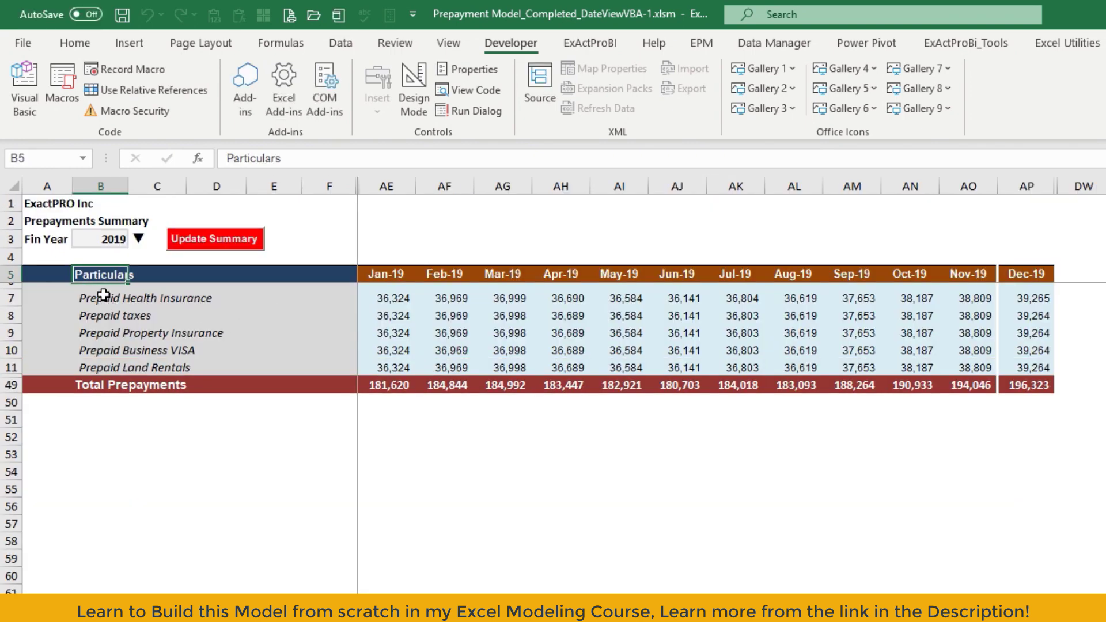
Step: Select the summary block through Dec-19 and jump to Prepaid Land Rentals from its row
drag(112, 297, 1034, 385)
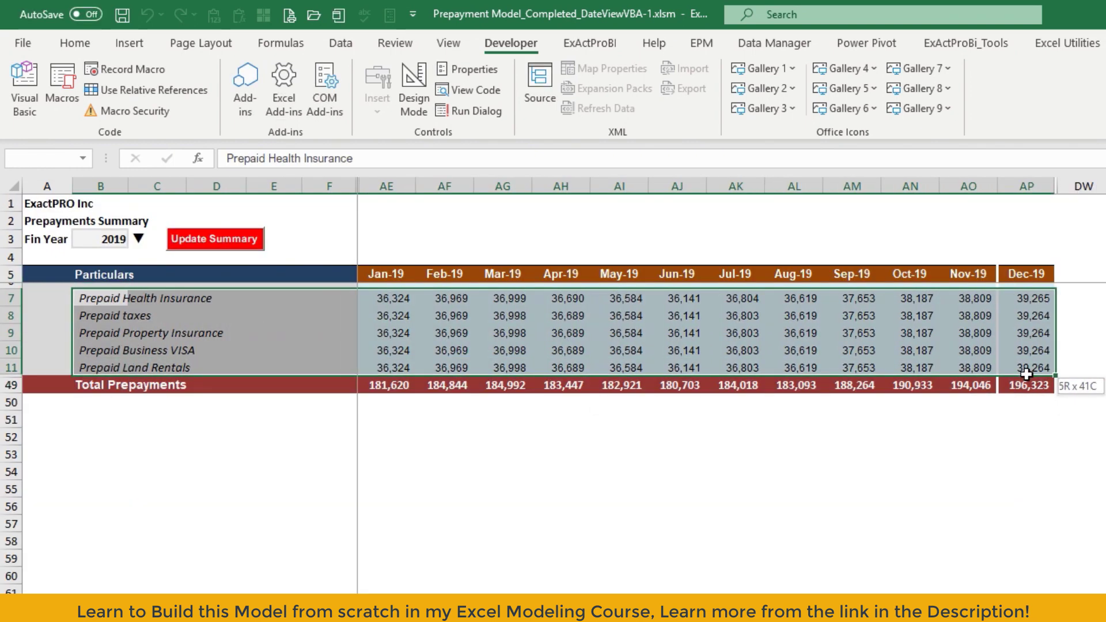
click(254, 353)
mouse_move(112, 298)
mouse_down()
mouse_move(117, 384)
mouse_move(1046, 391)
mouse_move(621, 359)
mouse_move(147, 368)
mouse_move(97, 348)
mouse_move(100, 301)
mouse_up()
click(95, 367)
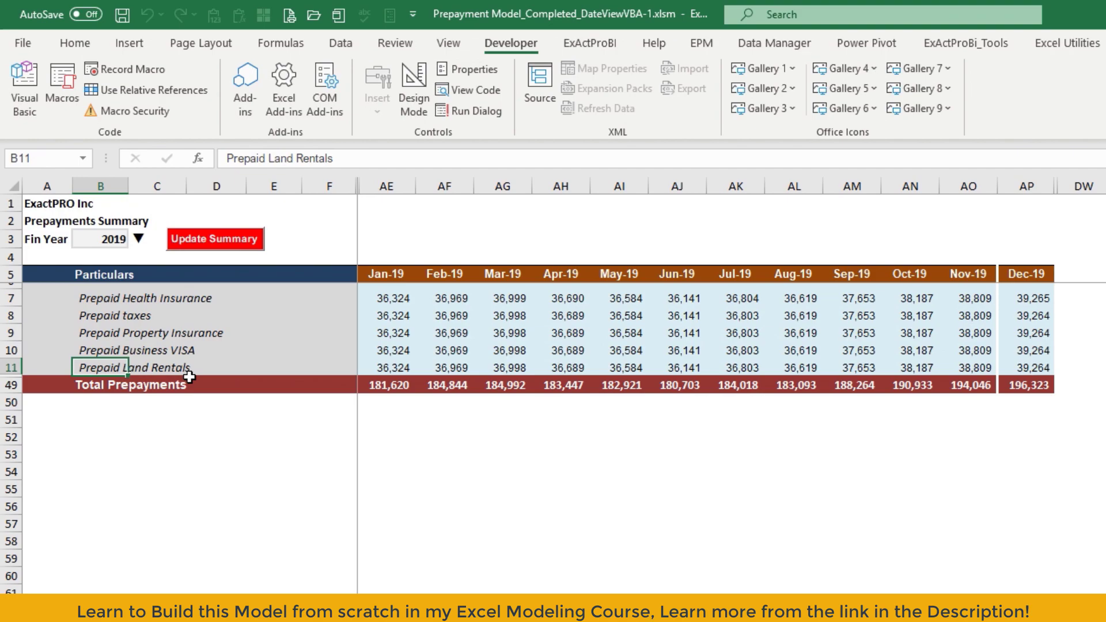
double_click(95, 367)
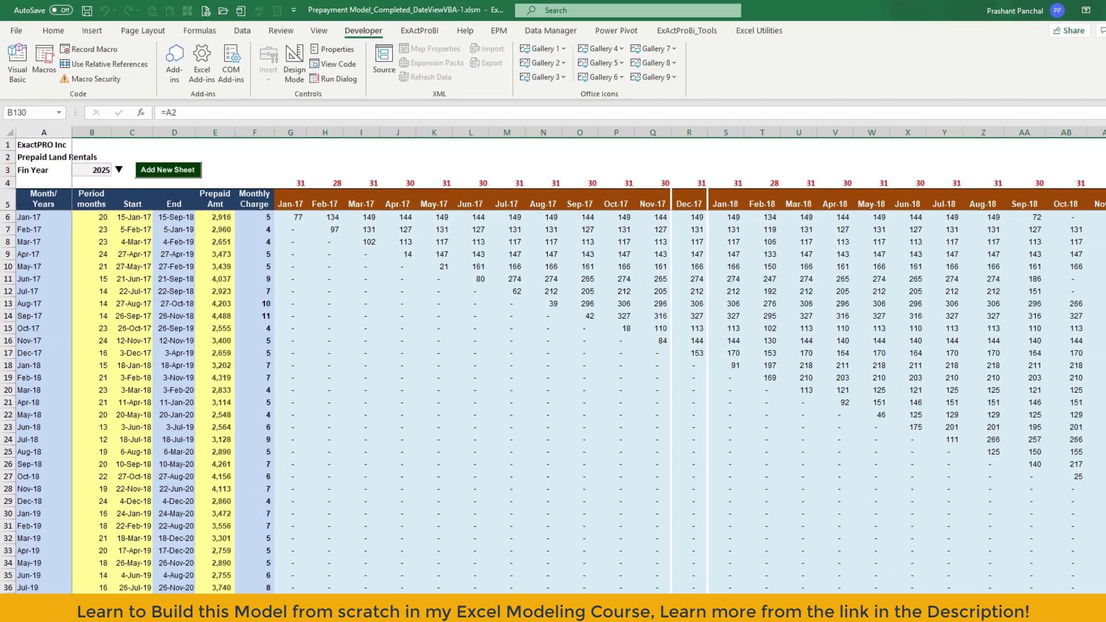
Step: Check the prepayment names in B7:B11 on Summary, then open the Prepaid Land Rentals sheet
click(102, 581)
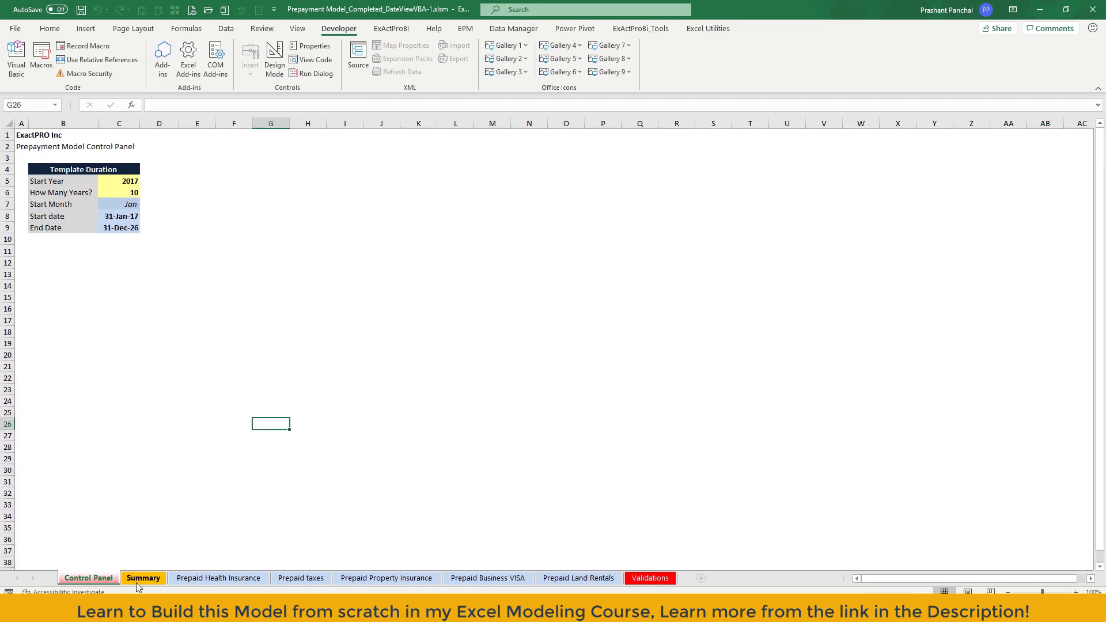
click(137, 582)
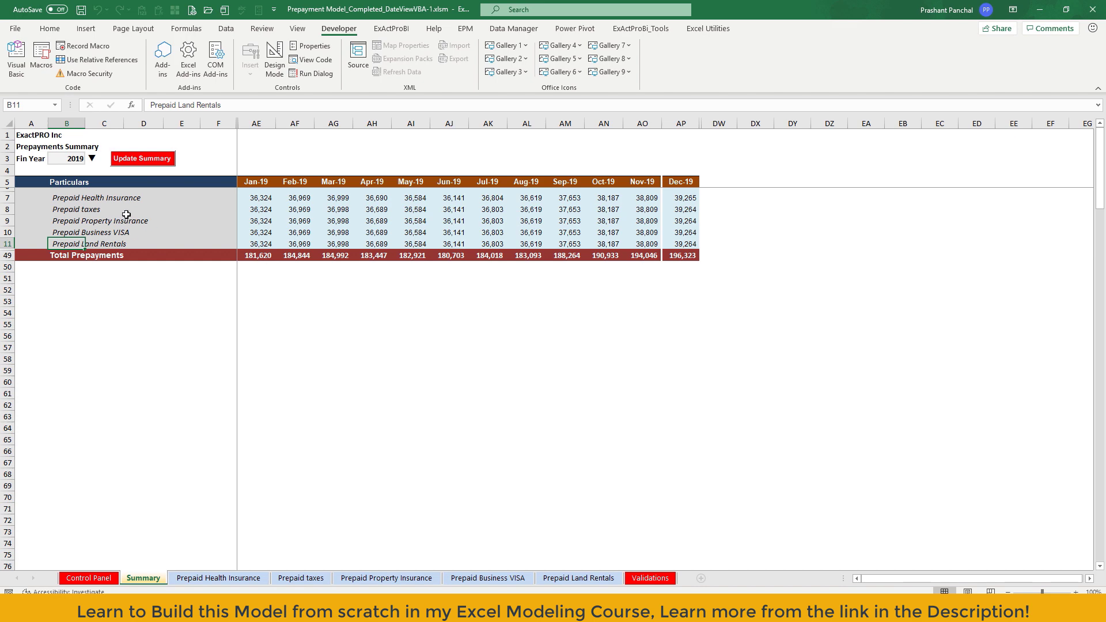
drag(75, 198, 75, 243)
click(560, 579)
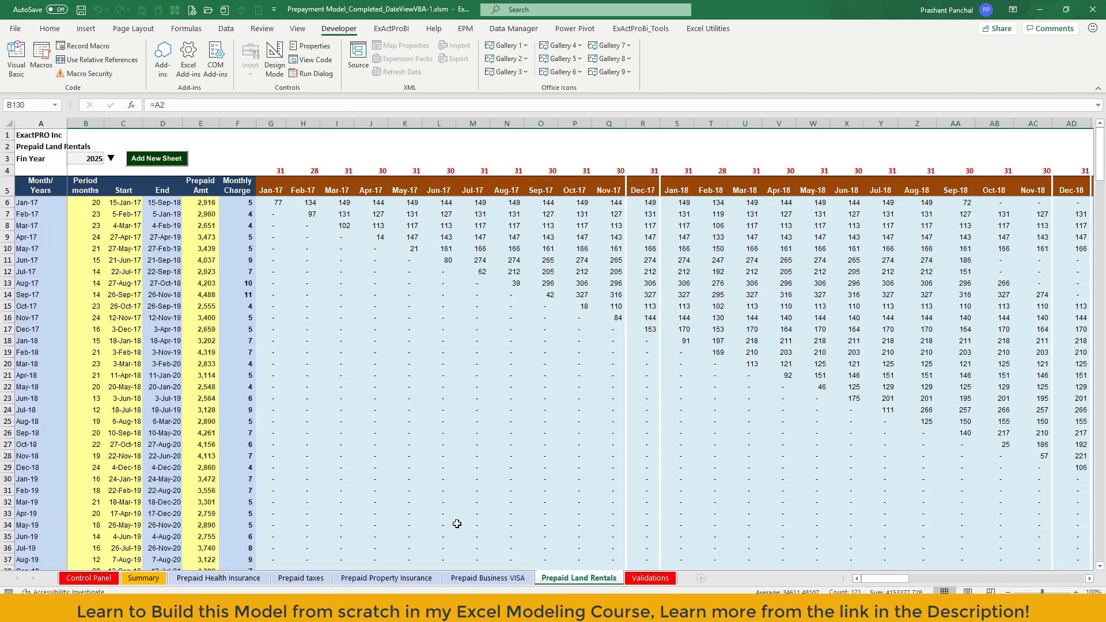
click(93, 578)
click(153, 573)
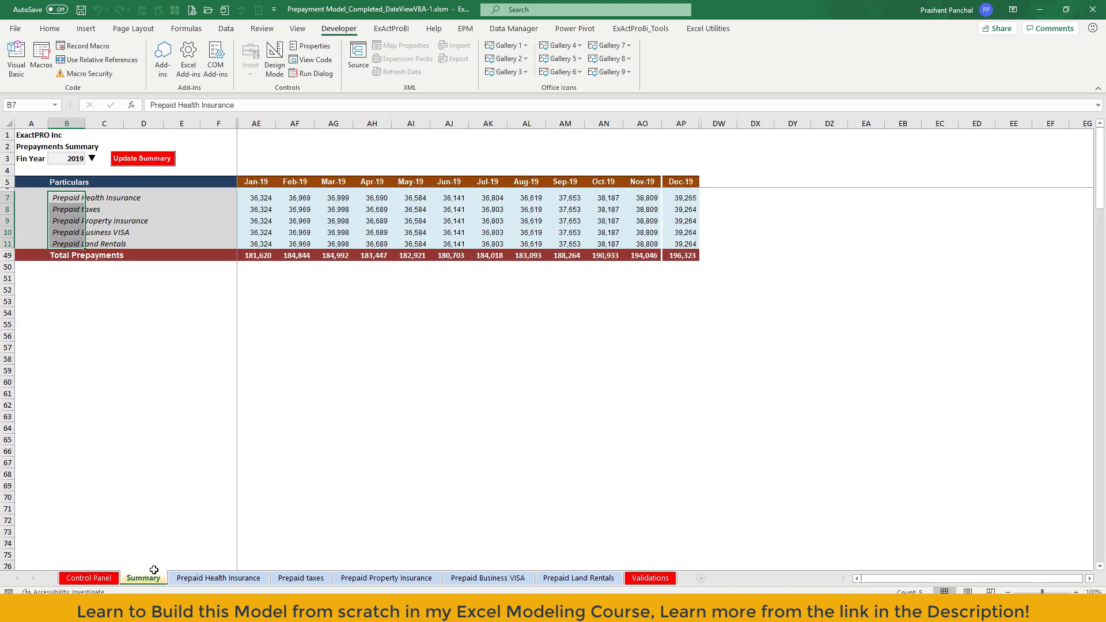
click(61, 242)
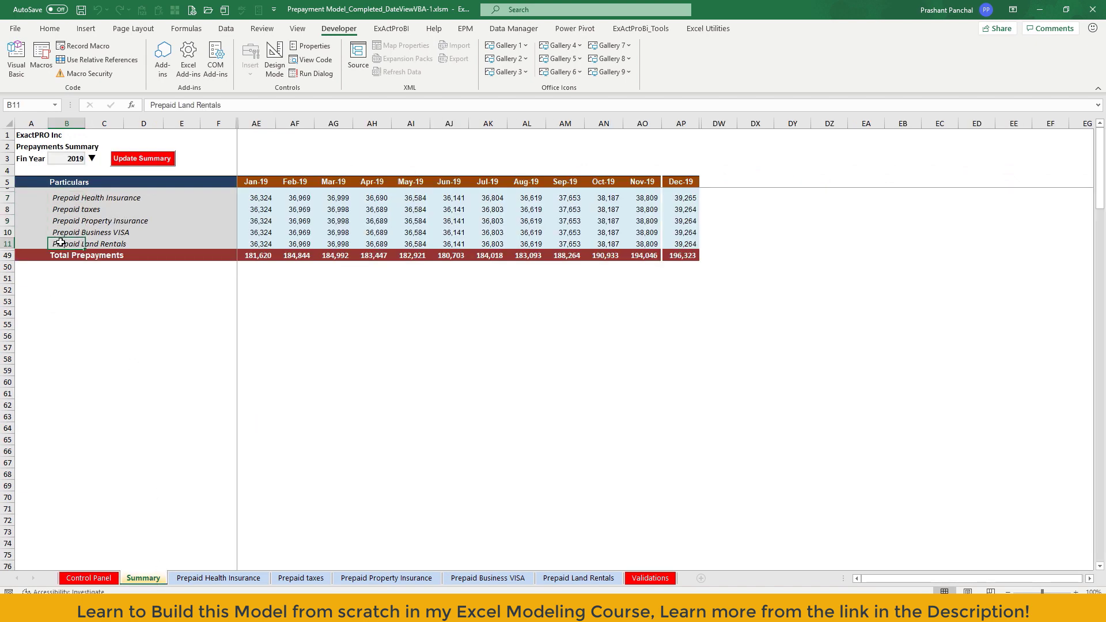
click(579, 579)
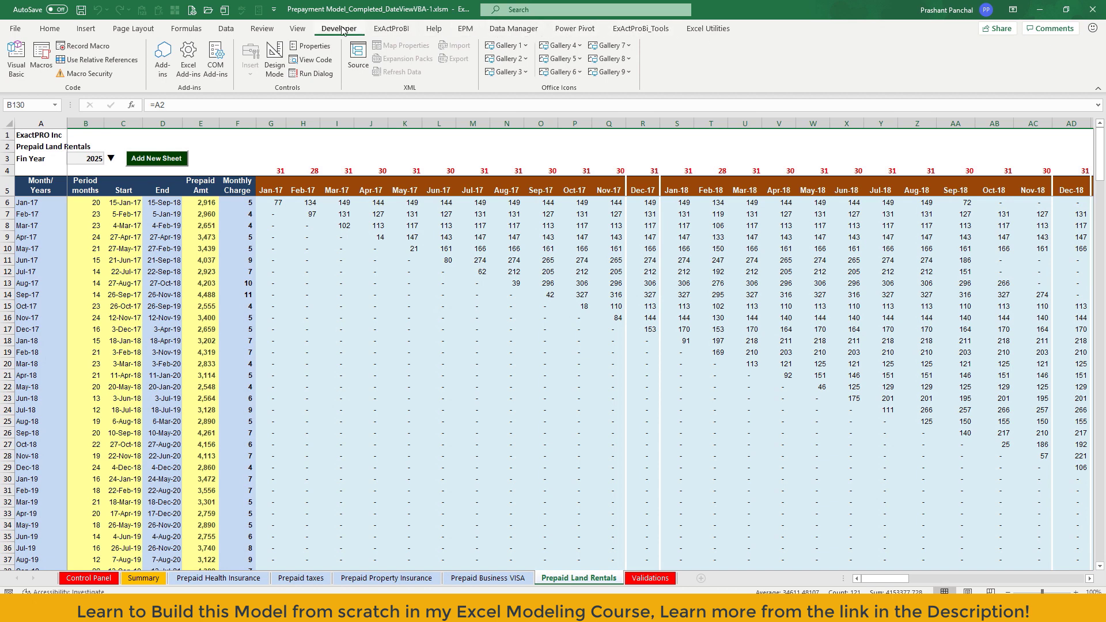
Step: Unprotect the workbook and permanently delete the Prepaid Land Rentals sheet
click(262, 28)
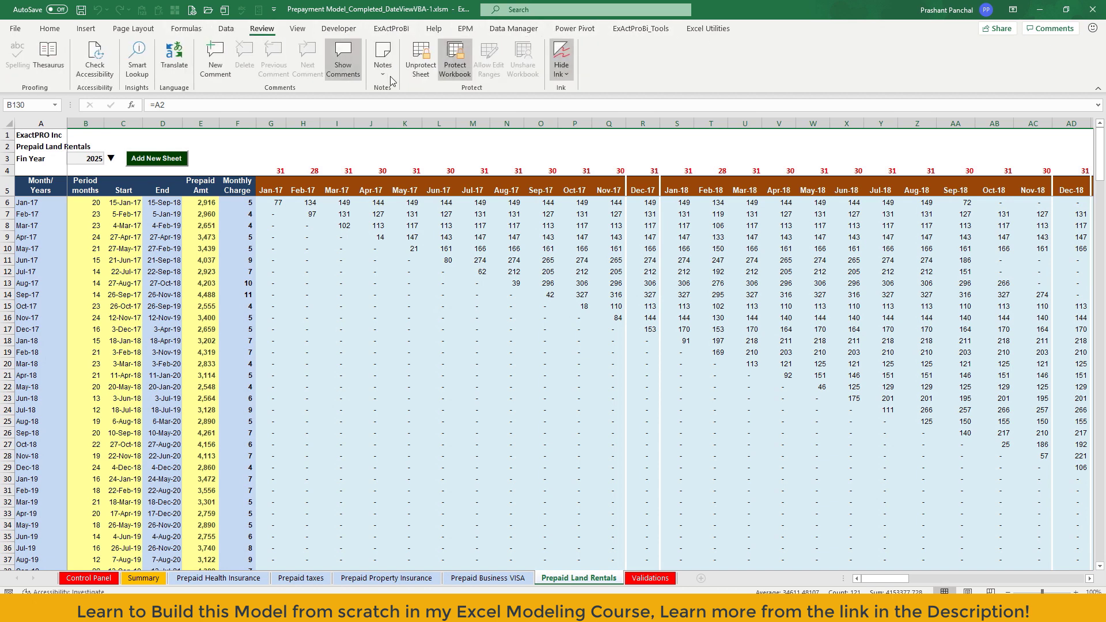
click(455, 60)
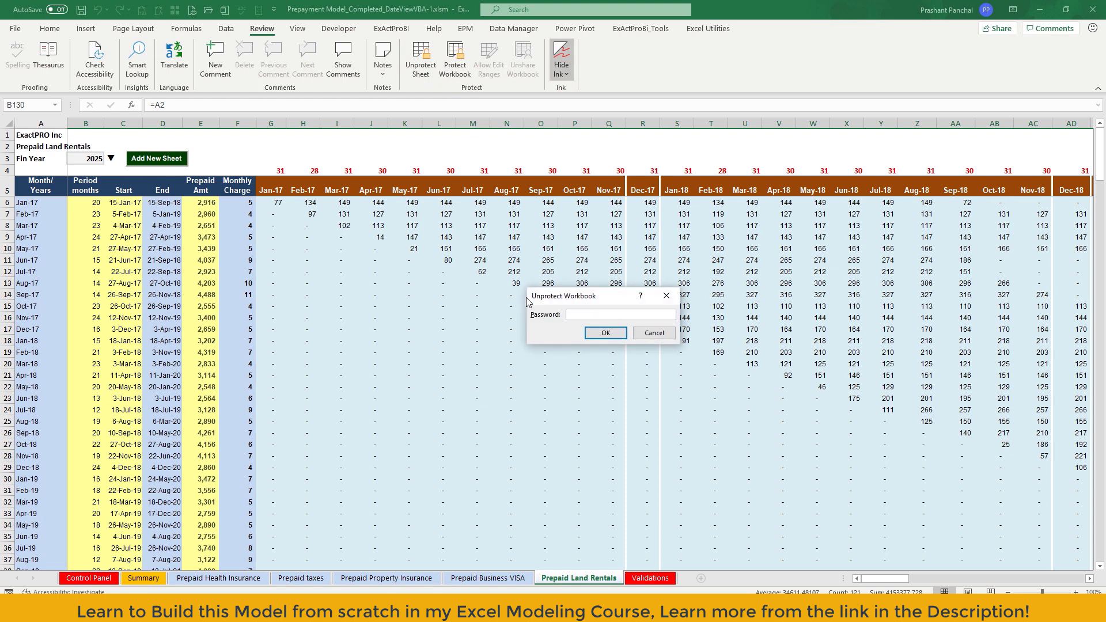
key(Return)
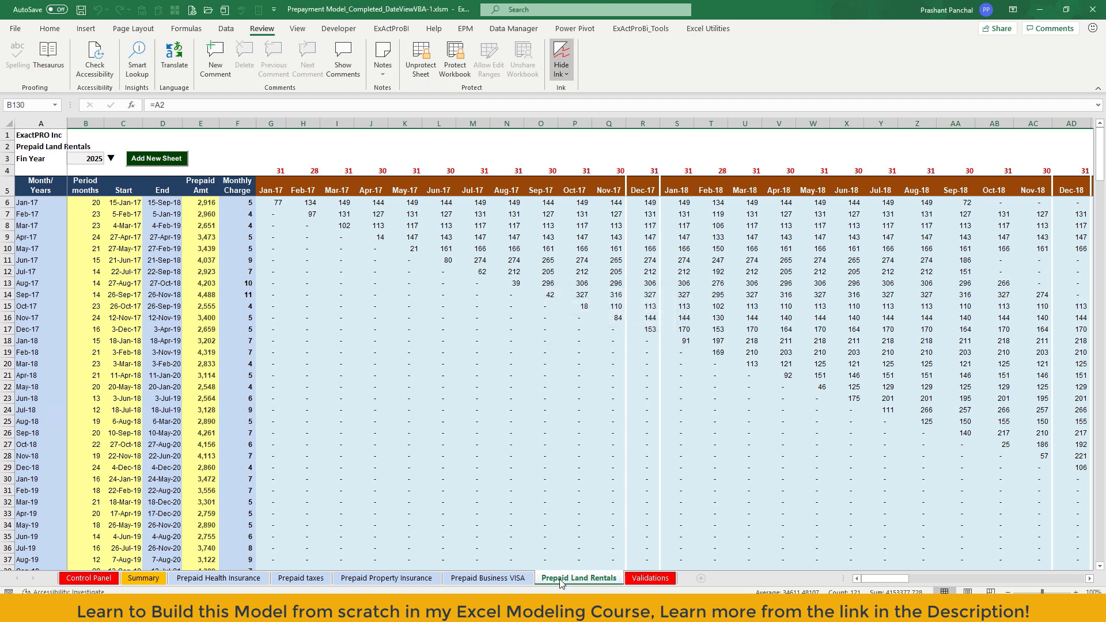
right_click(562, 584)
click(581, 435)
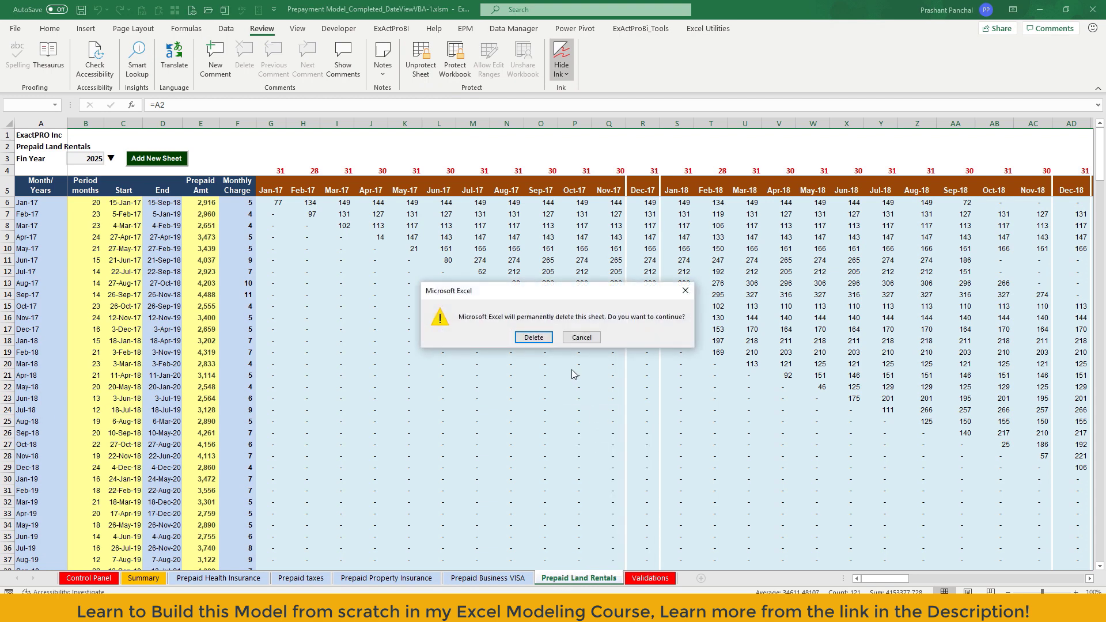
click(533, 336)
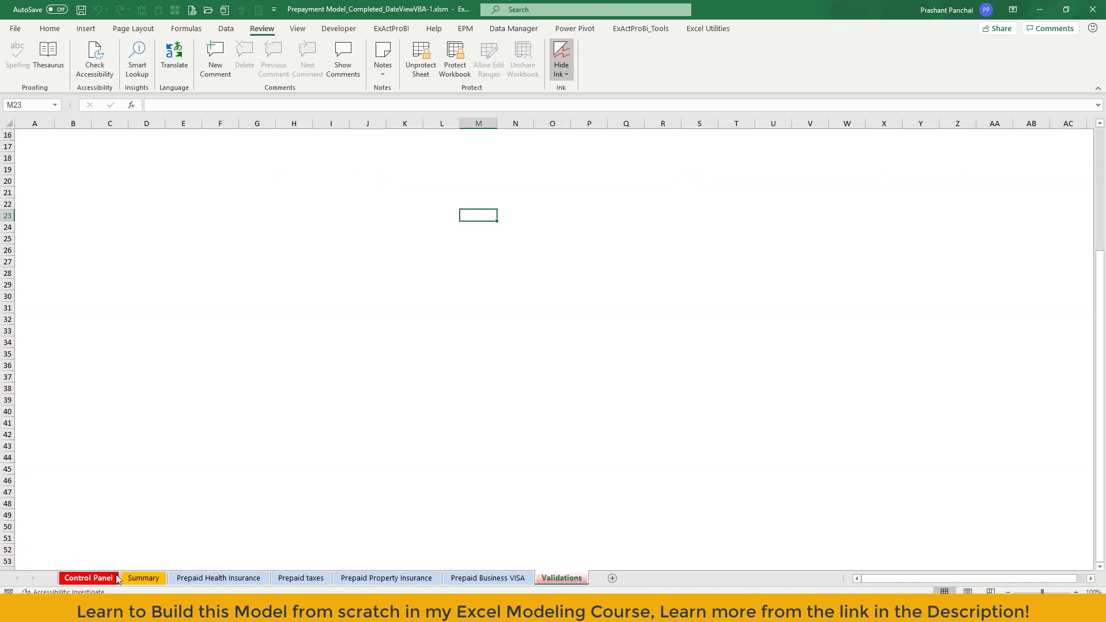
Step: Run Update Summary on the Summary sheet and check the remaining items and Jan-19 value in AE8
click(122, 579)
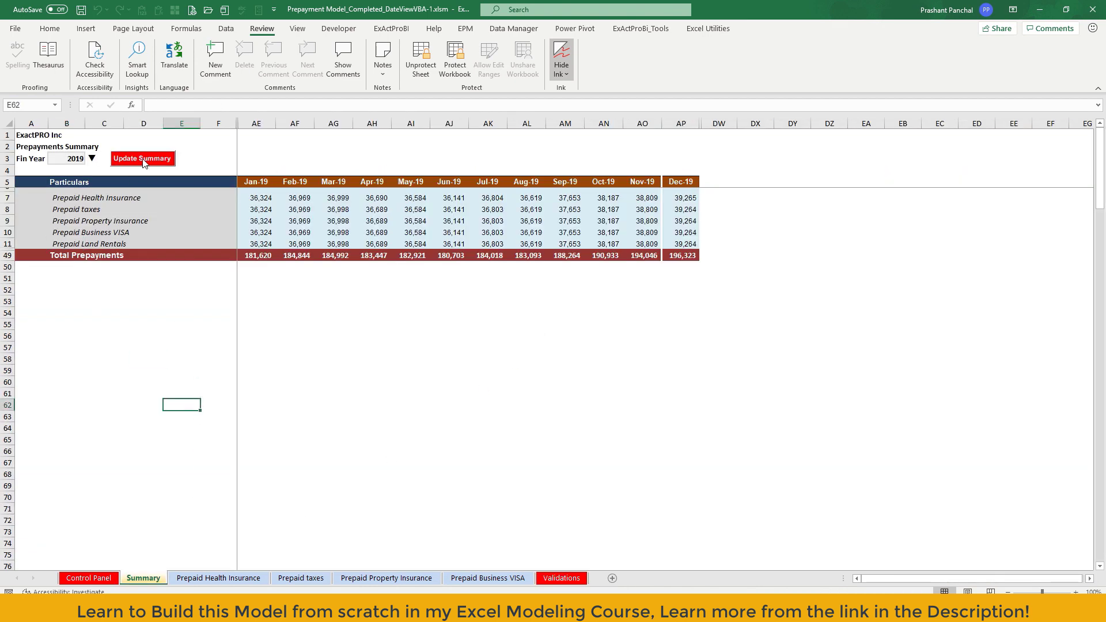
click(143, 159)
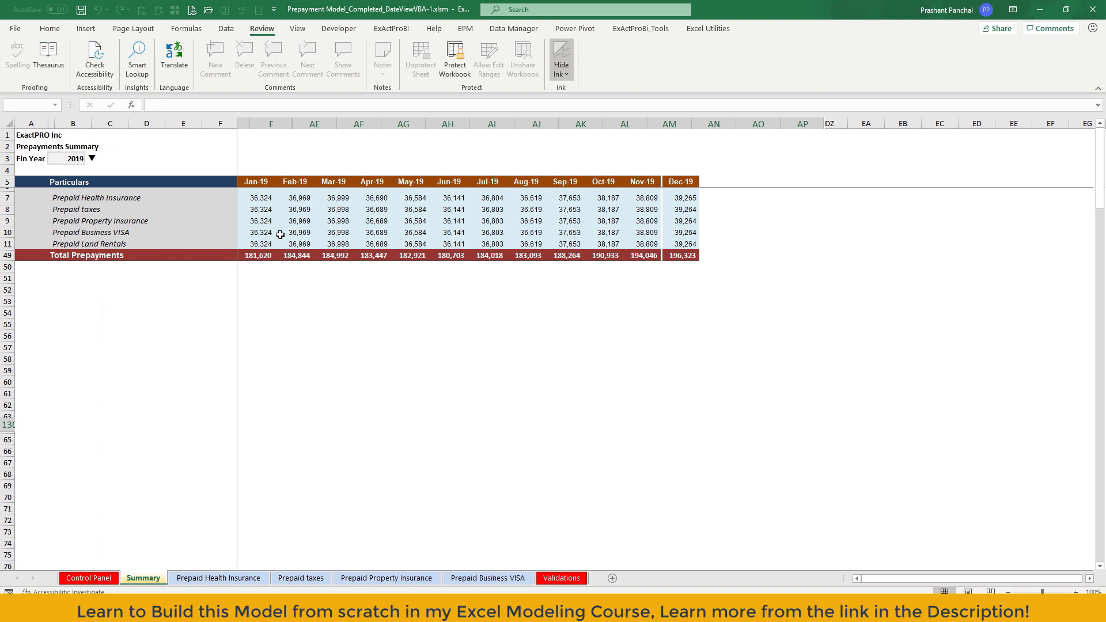
drag(87, 232, 73, 198)
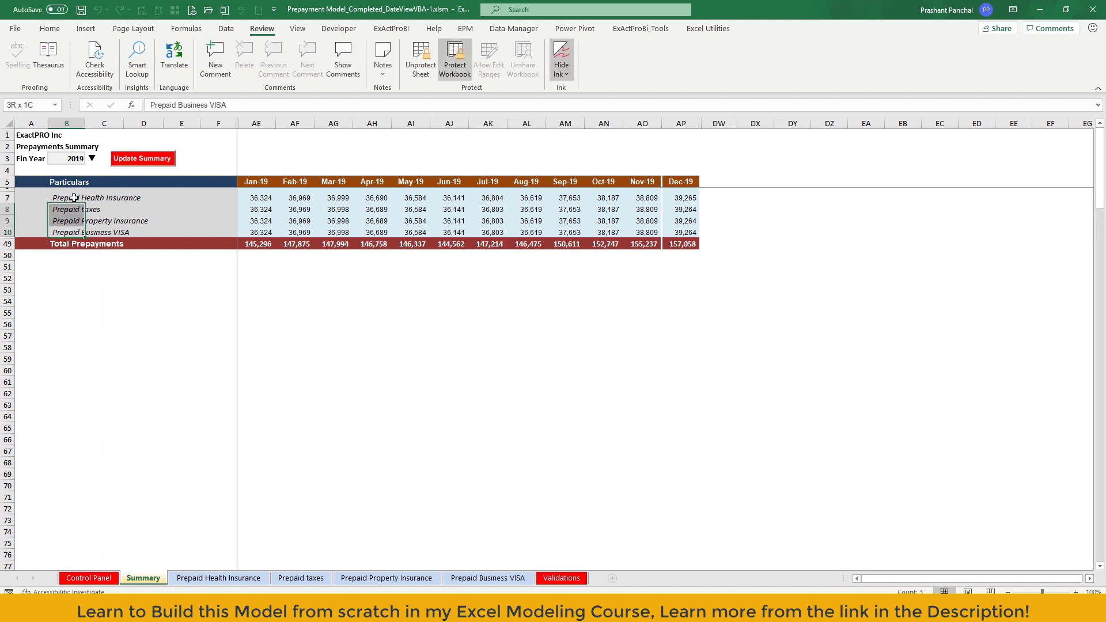
click(210, 220)
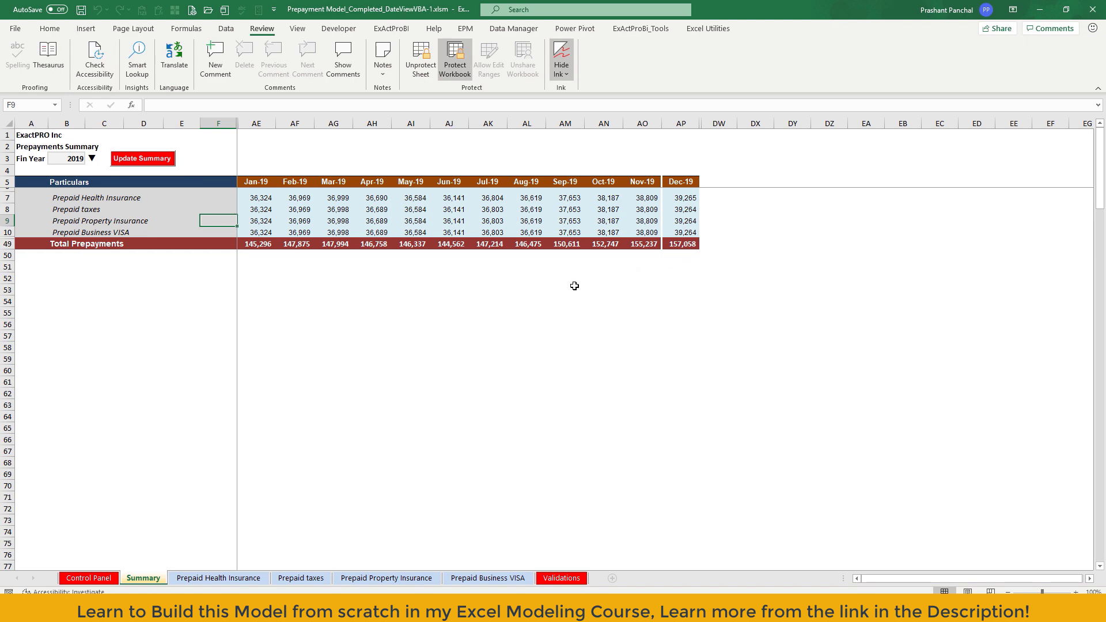
click(416, 277)
click(254, 209)
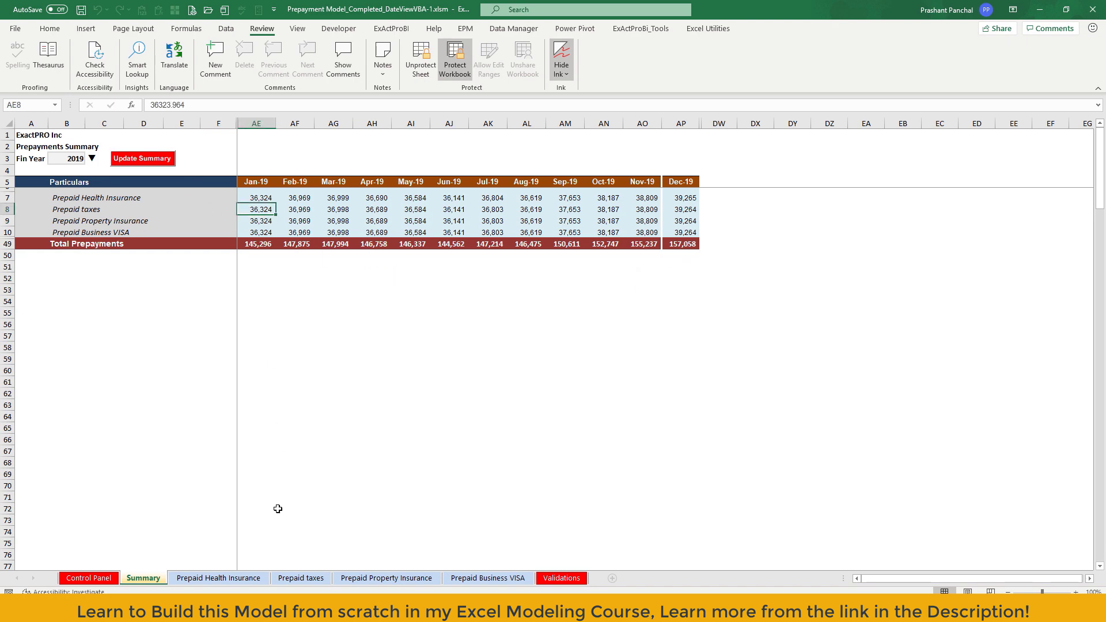
Step: Display Module2 and highlight Range("SummaryList") in the SummaryHideEntireRow macro
mouse_move(184, 610)
click(223, 565)
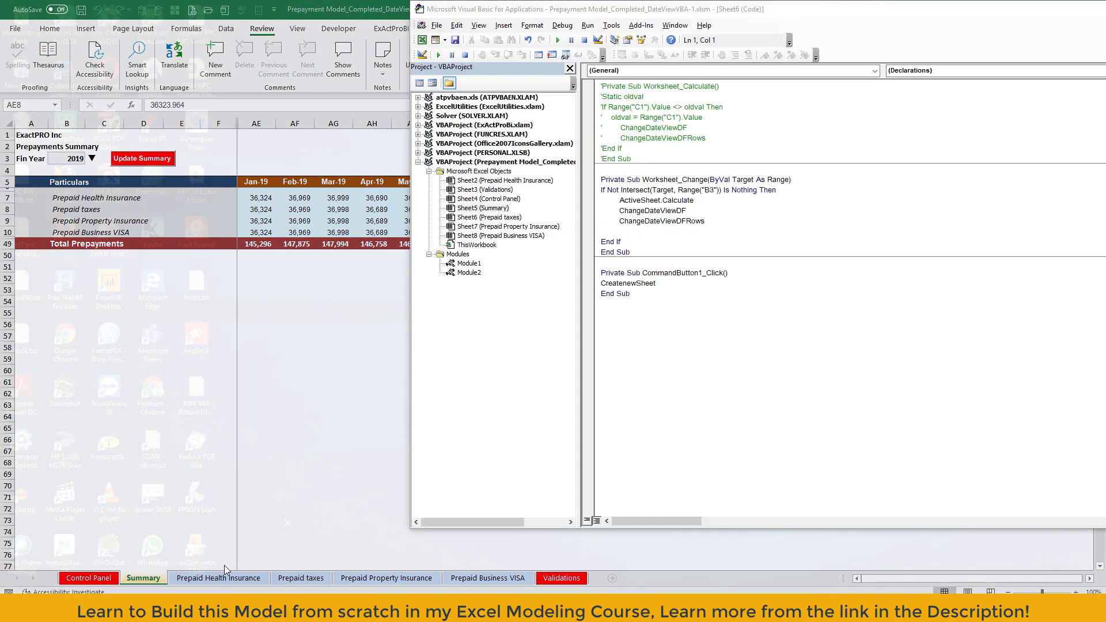
double_click(469, 273)
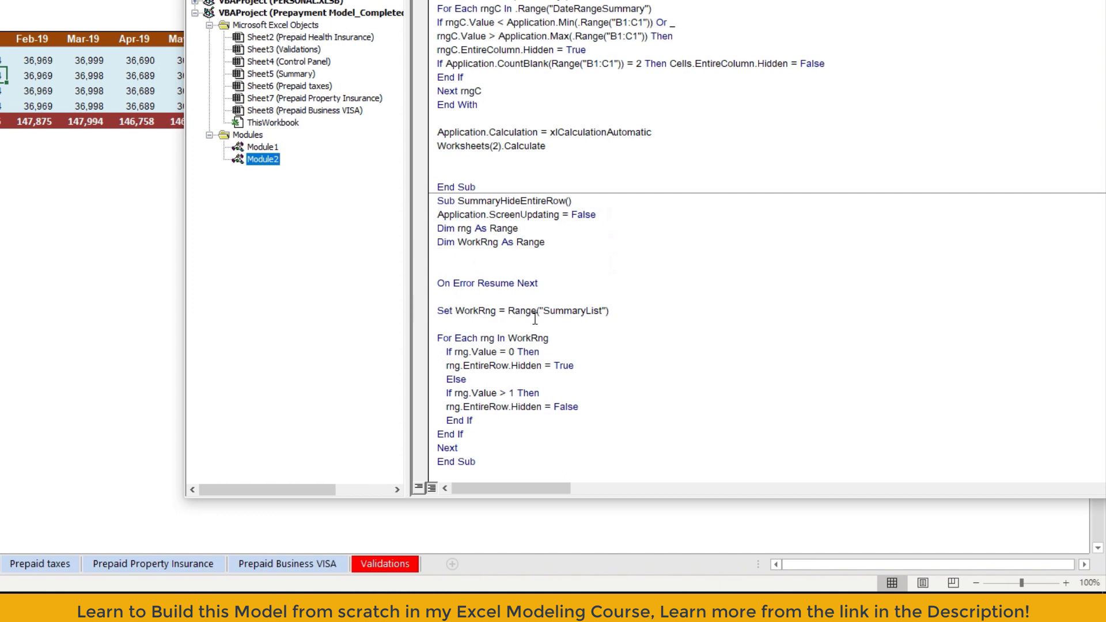
drag(508, 311, 612, 312)
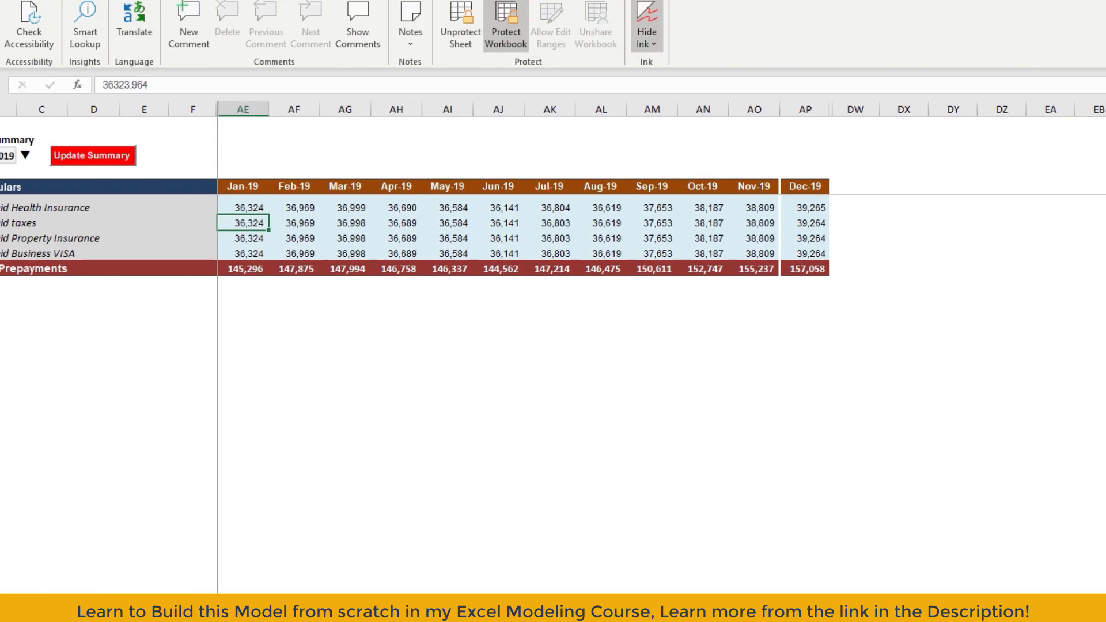
Step: Jump to the SummaryList range, select rows 5–51, then unprotect the Summary sheet
click(92, 139)
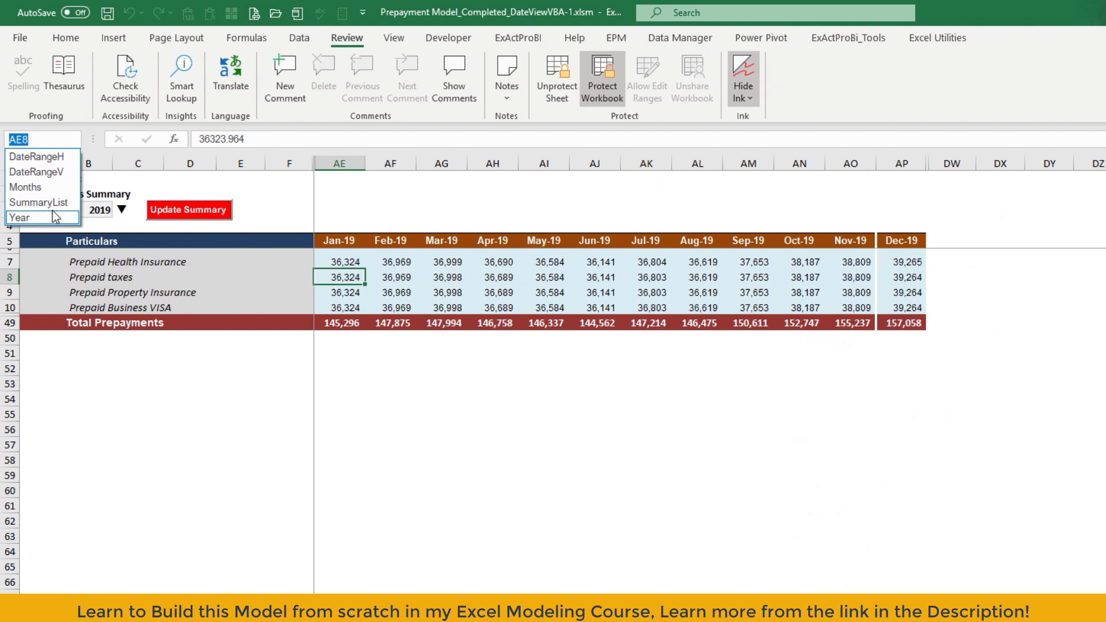
key(Escape)
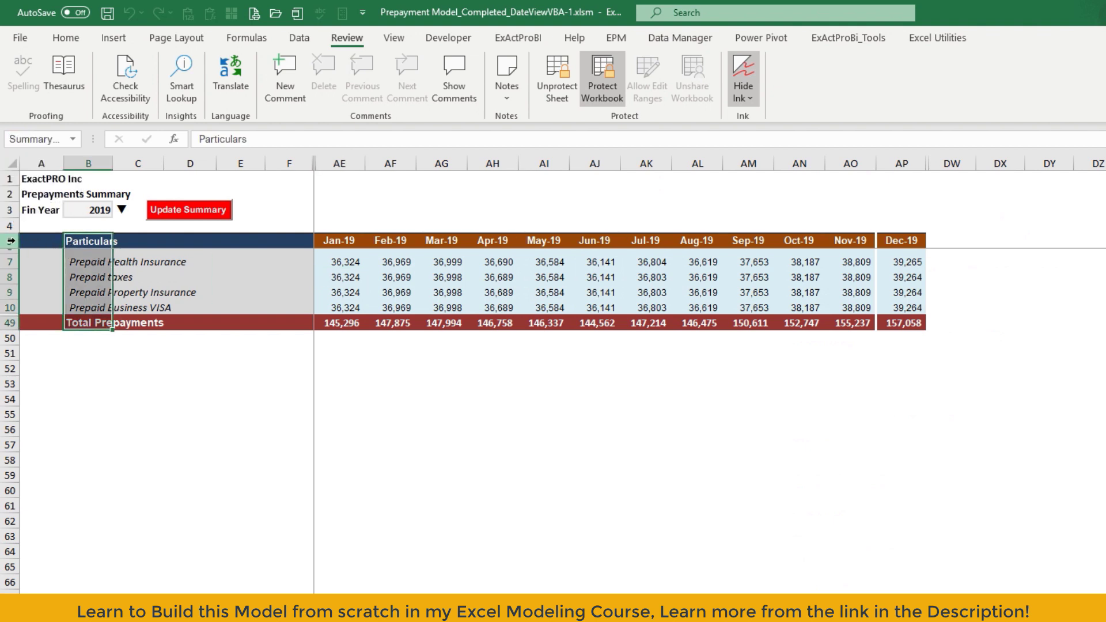
drag(9, 240, 21, 355)
right_click(86, 331)
key(Escape)
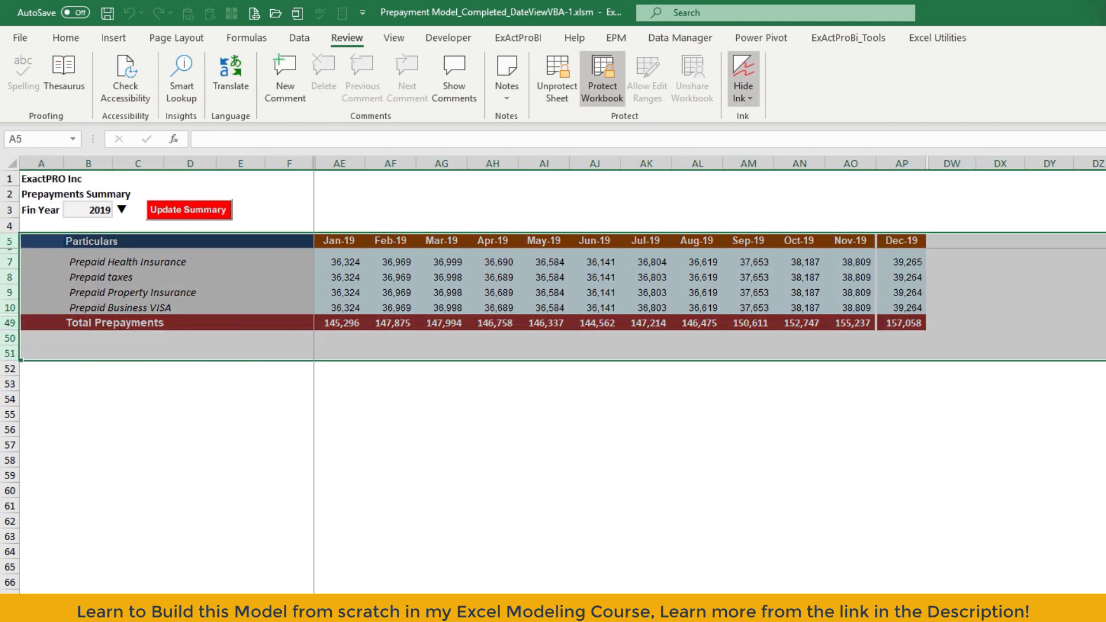
right_click(217, 621)
click(253, 621)
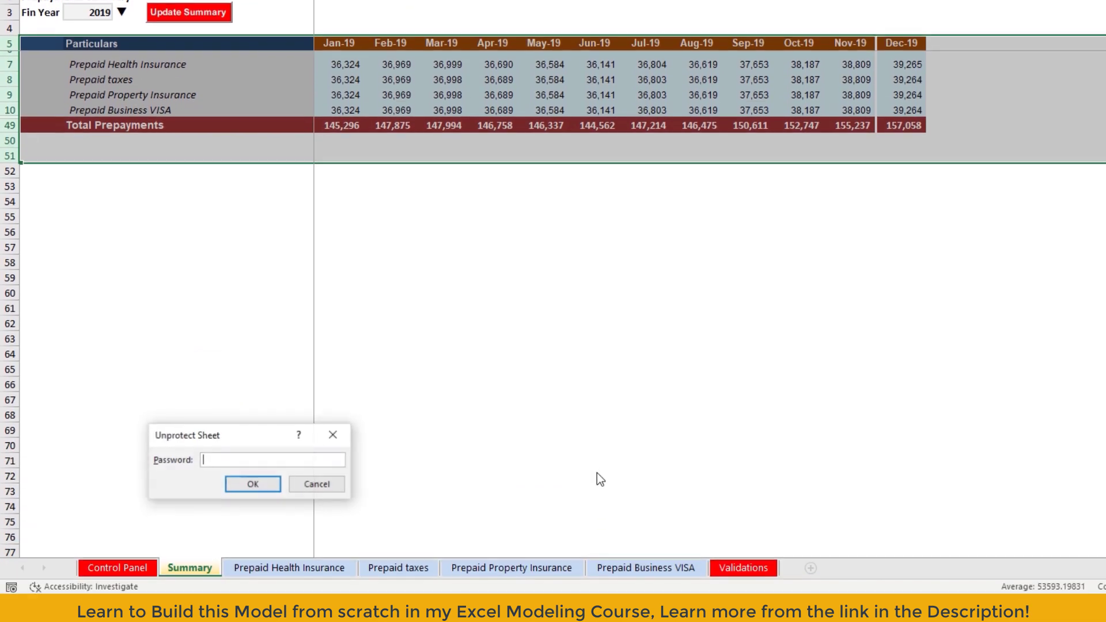
key(Return)
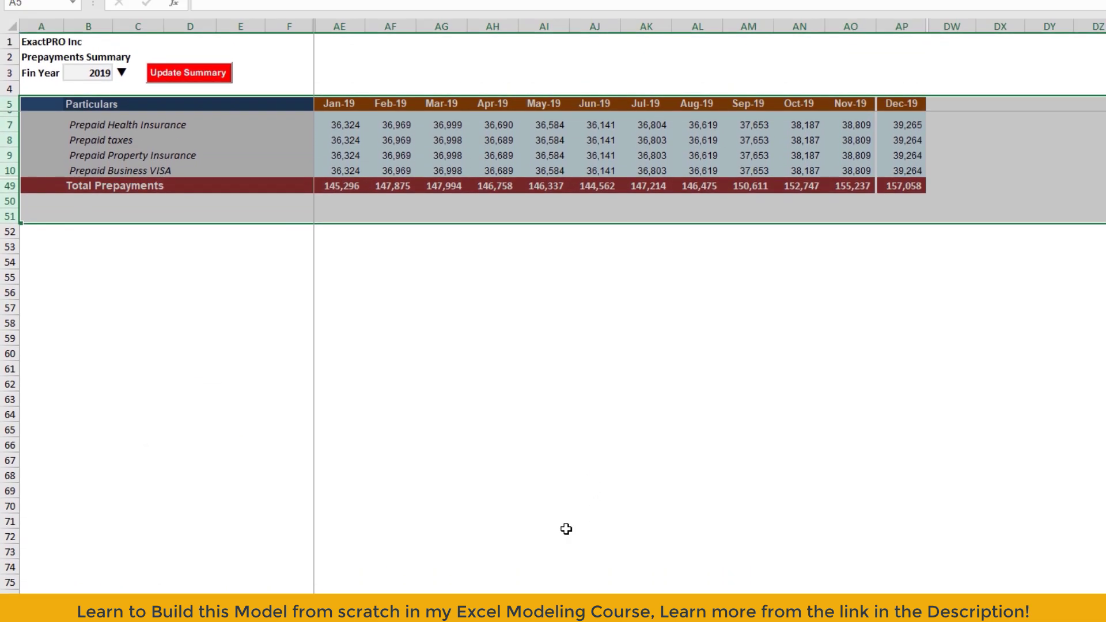
Step: Unhide hidden rows 7 to 48 by unhiding rows 5–50, then select cell C11
click(138, 243)
drag(8, 242, 10, 338)
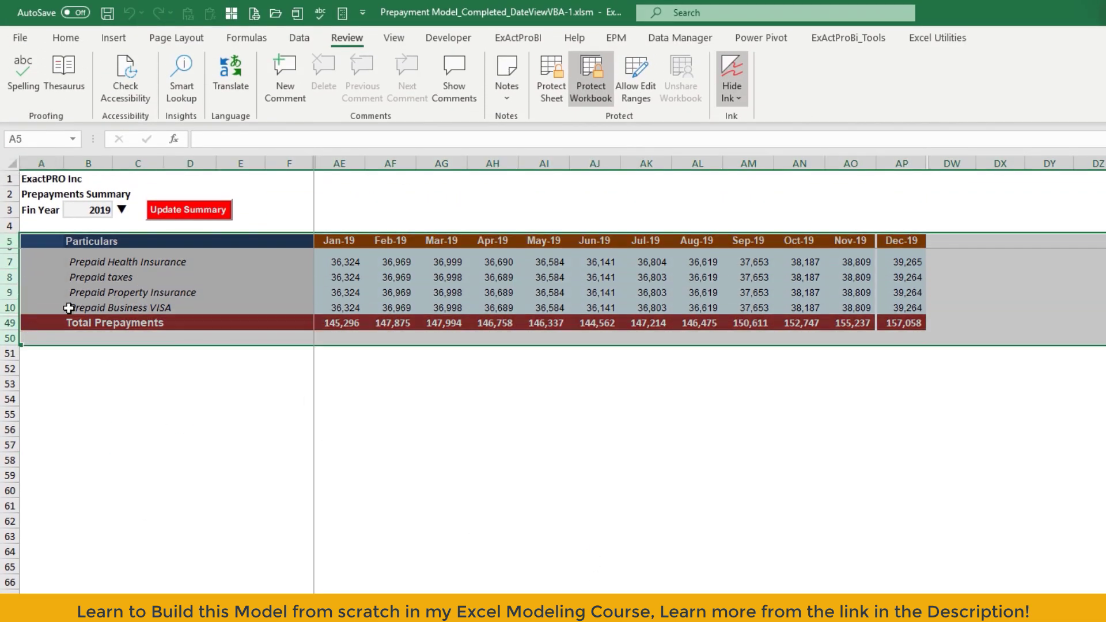
right_click(77, 310)
click(118, 563)
click(149, 320)
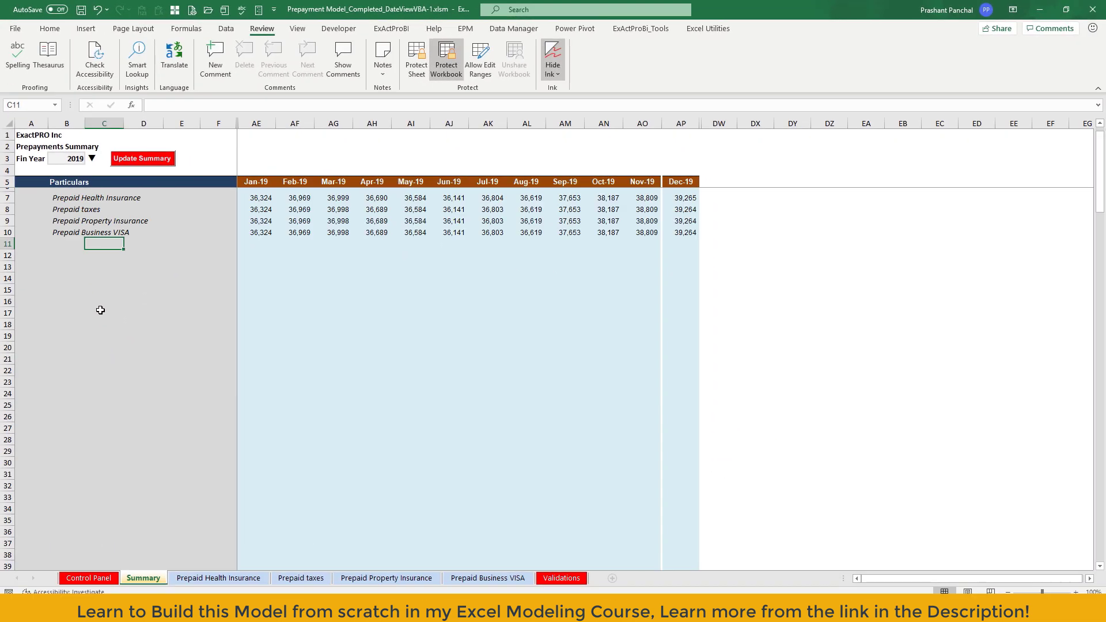
Step: Check the Particulars labels in column B and select the SummaryList named range
click(71, 241)
scroll(74, 287, down, 12)
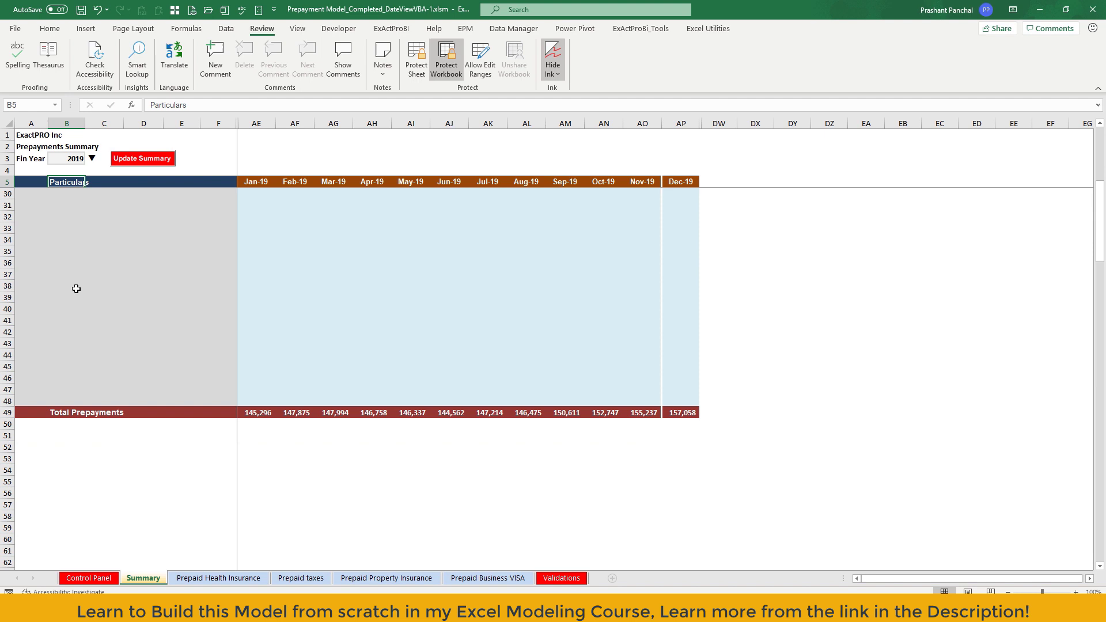
scroll(98, 267, up, 4)
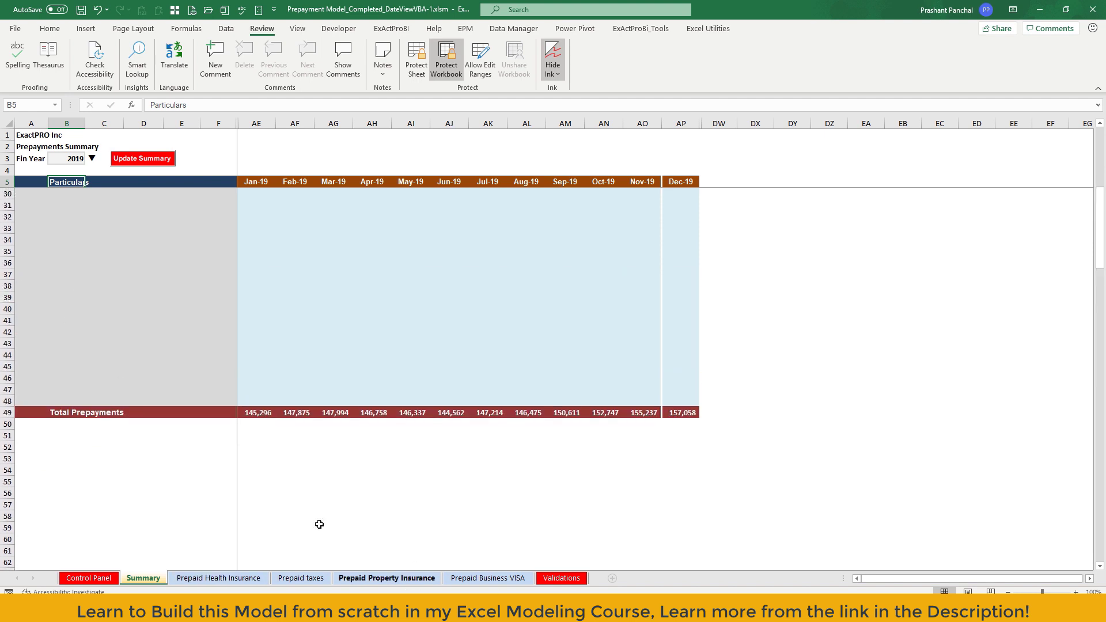
scroll(114, 341, up, 8)
click(81, 224)
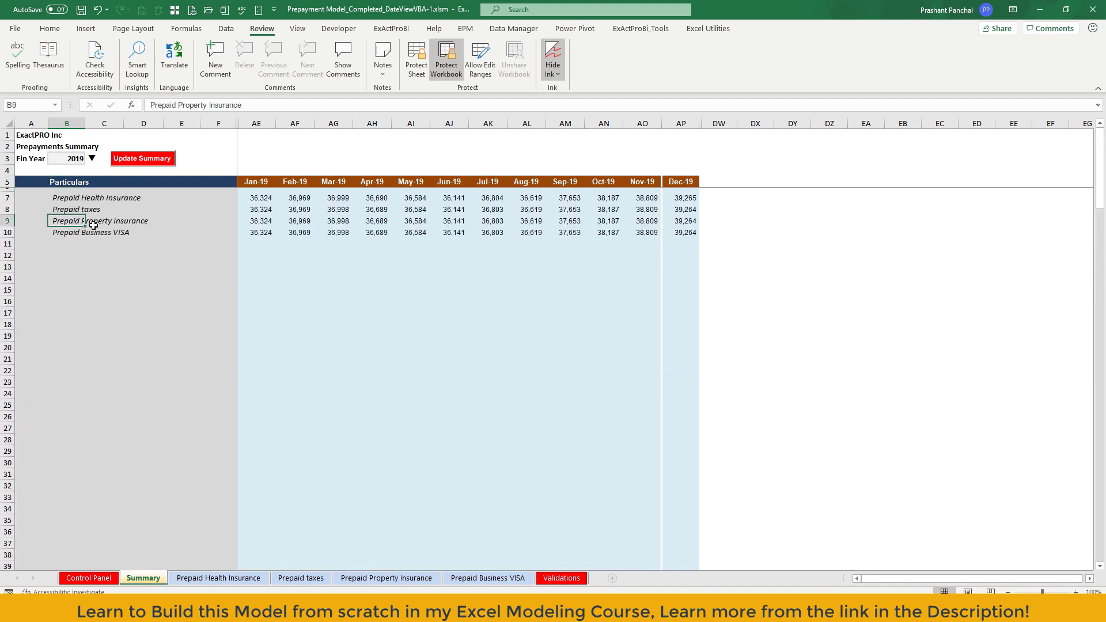
click(62, 197)
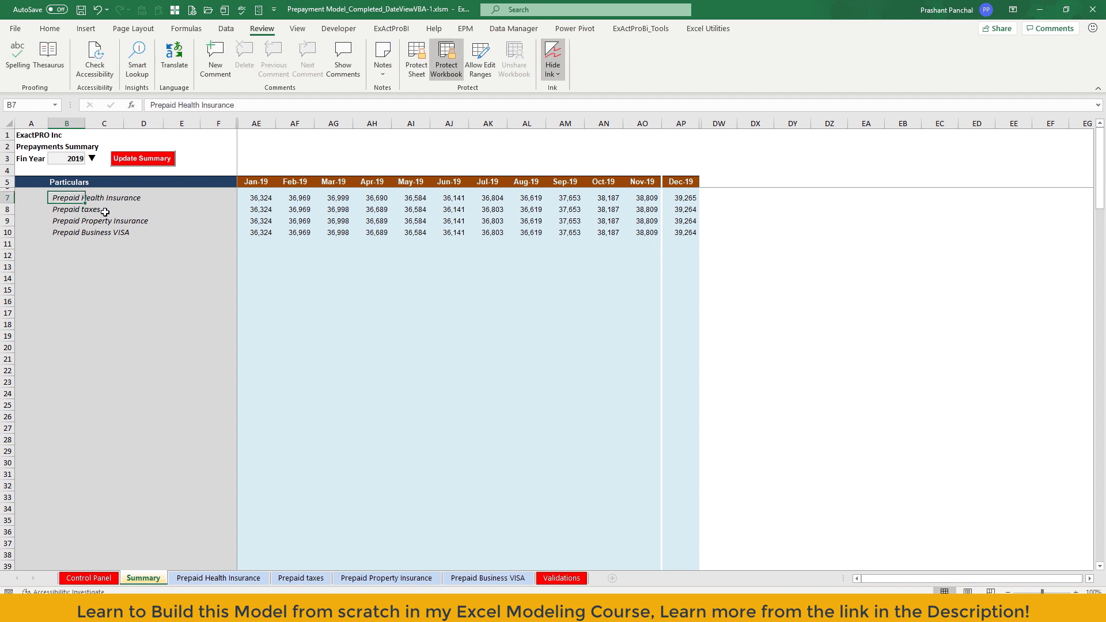
click(56, 107)
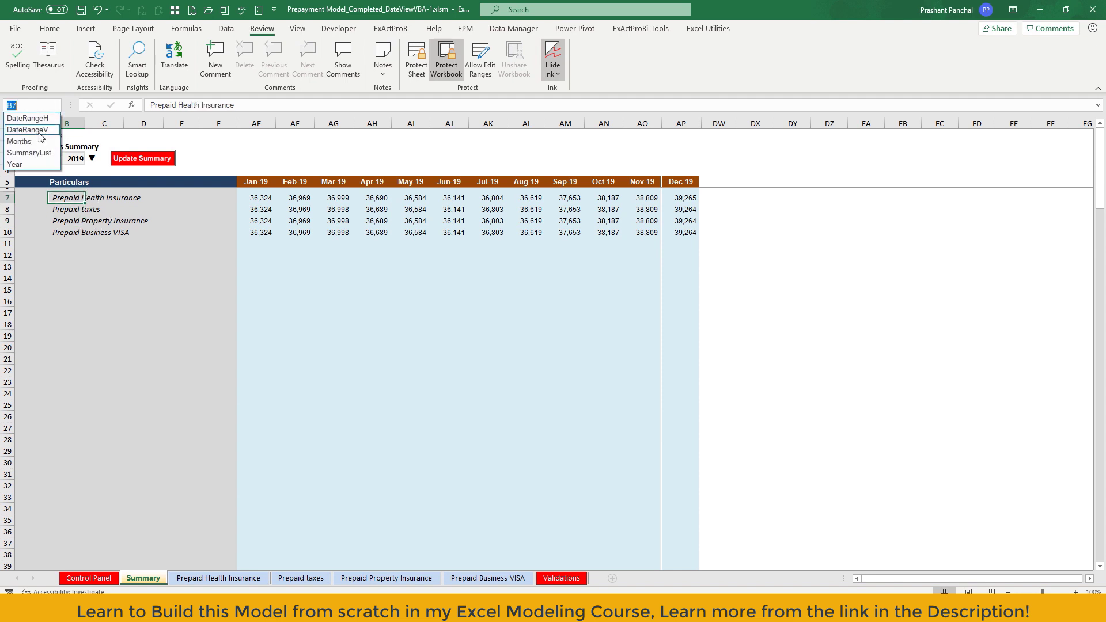
click(29, 153)
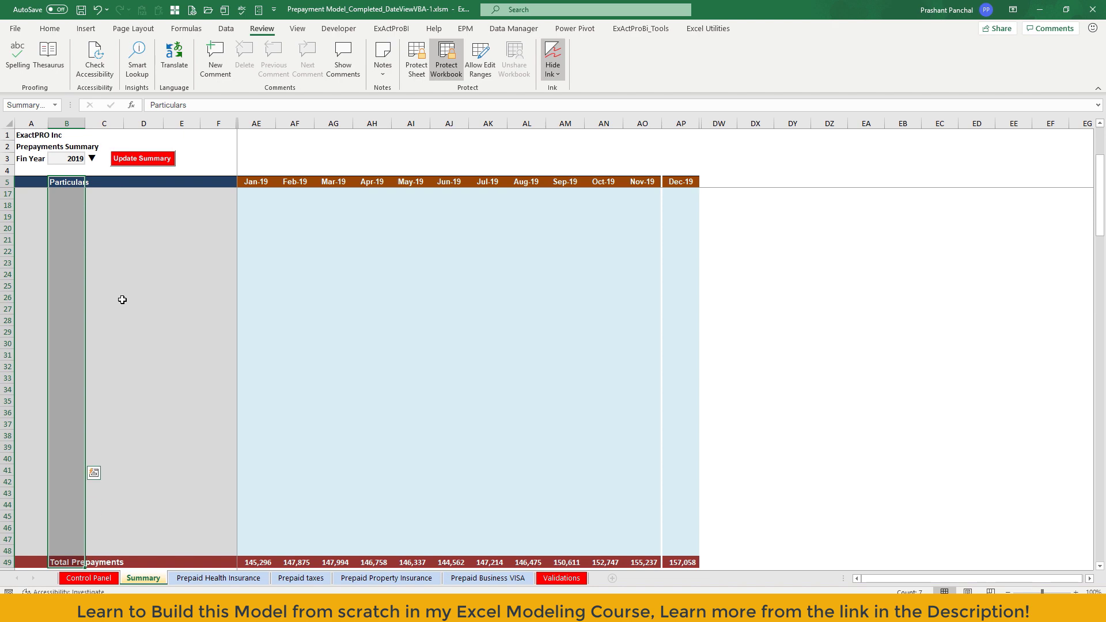
scroll(98, 340, down, 3)
scroll(101, 340, up, 7)
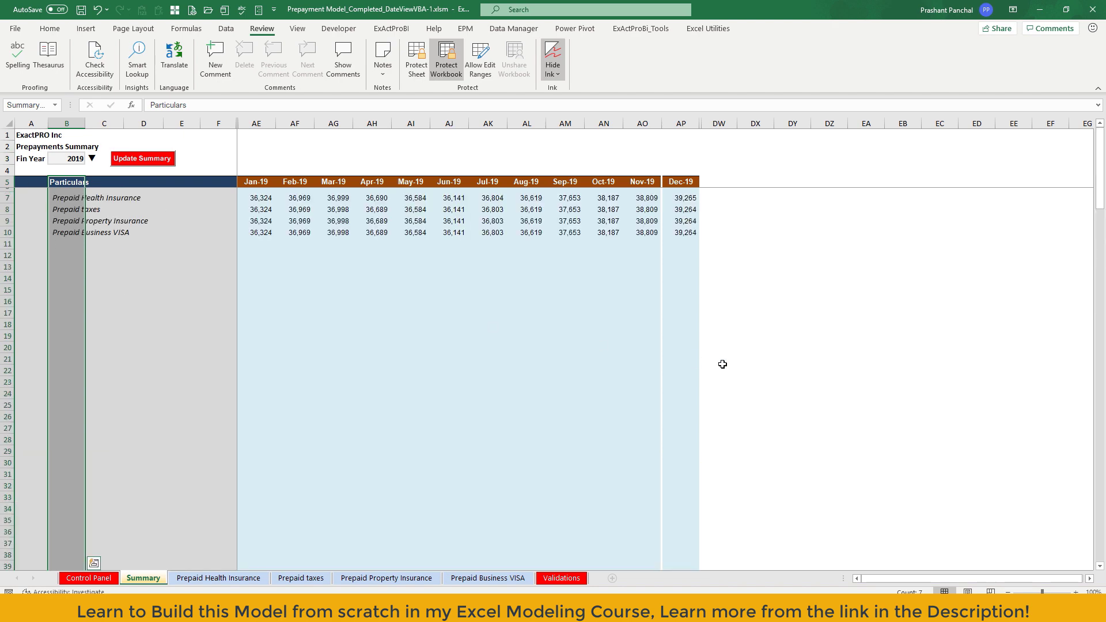
Step: Run the SummaryHideEntireRow macro from the VBA editor with F5
key(alt+F11)
click(722, 409)
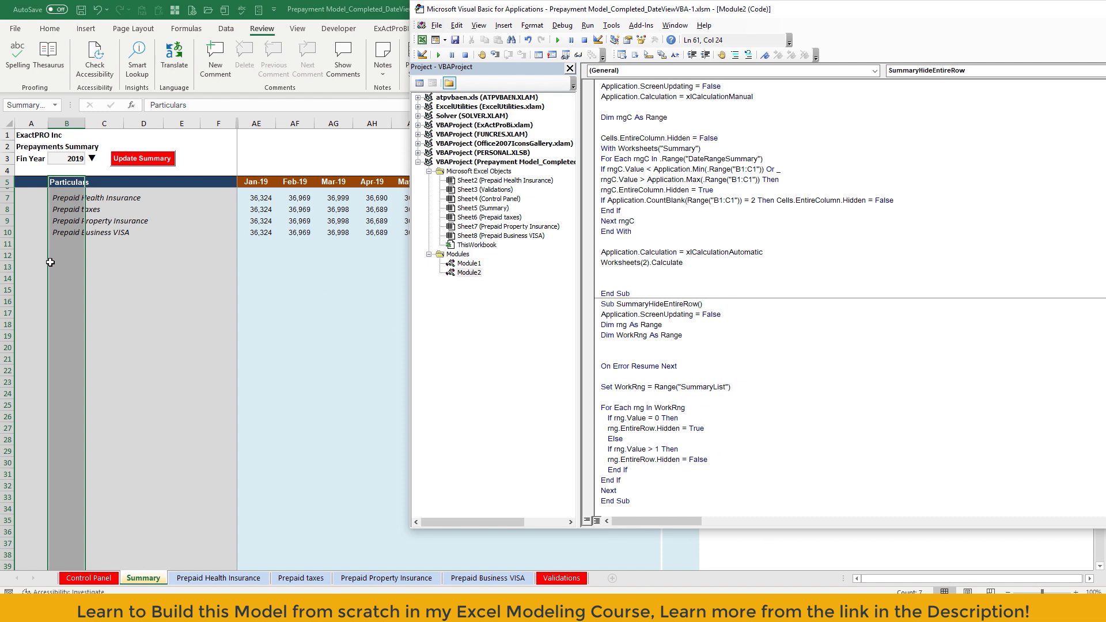
key(F5)
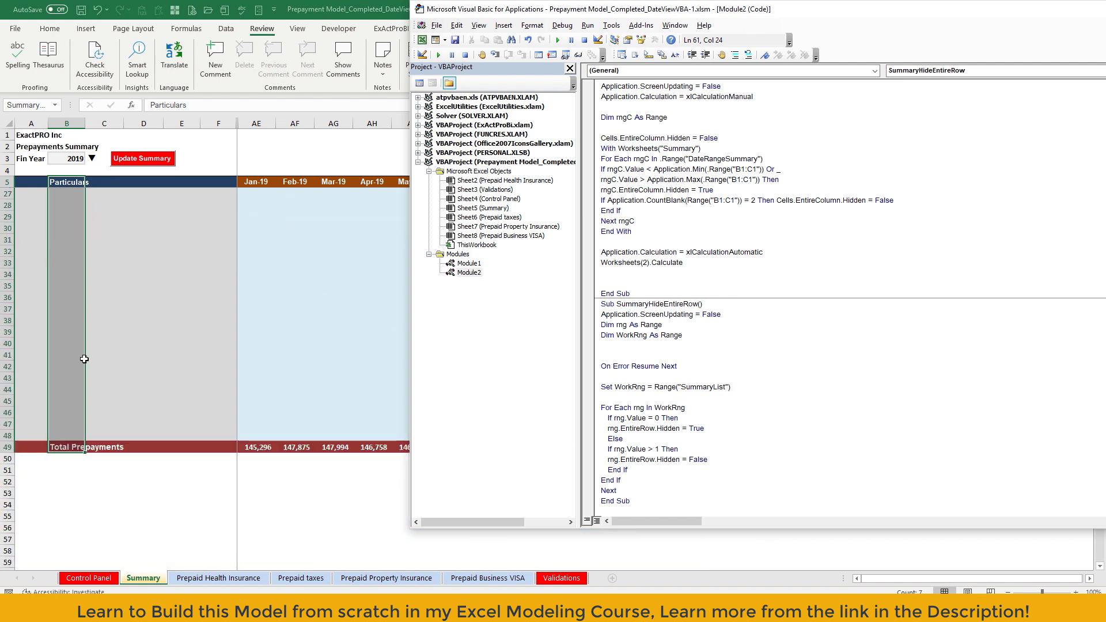
click(73, 308)
click(73, 308)
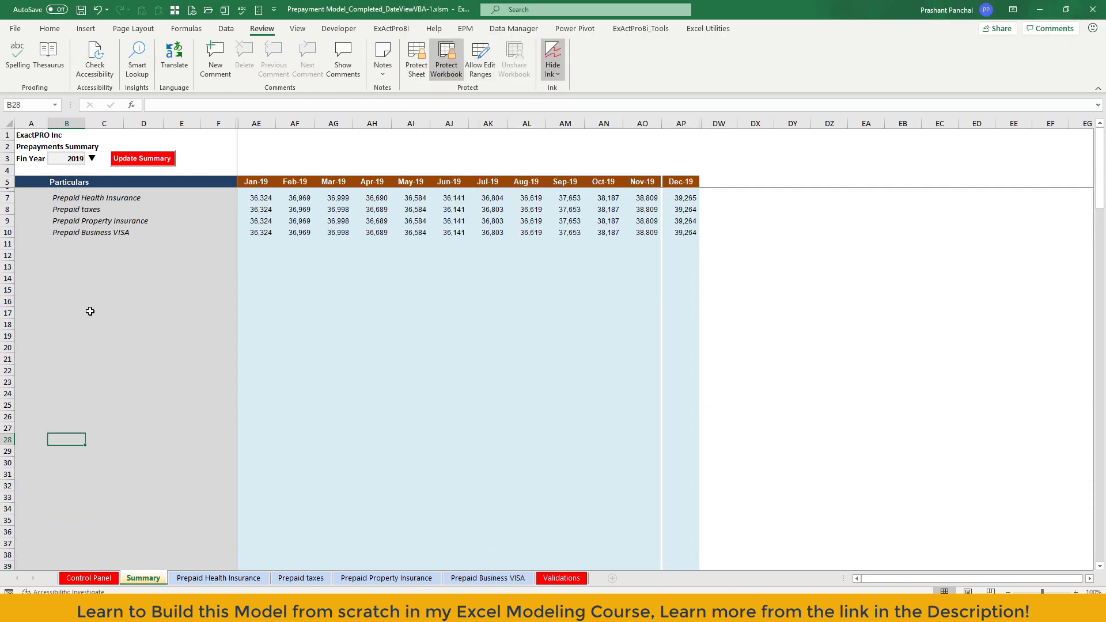
click(65, 124)
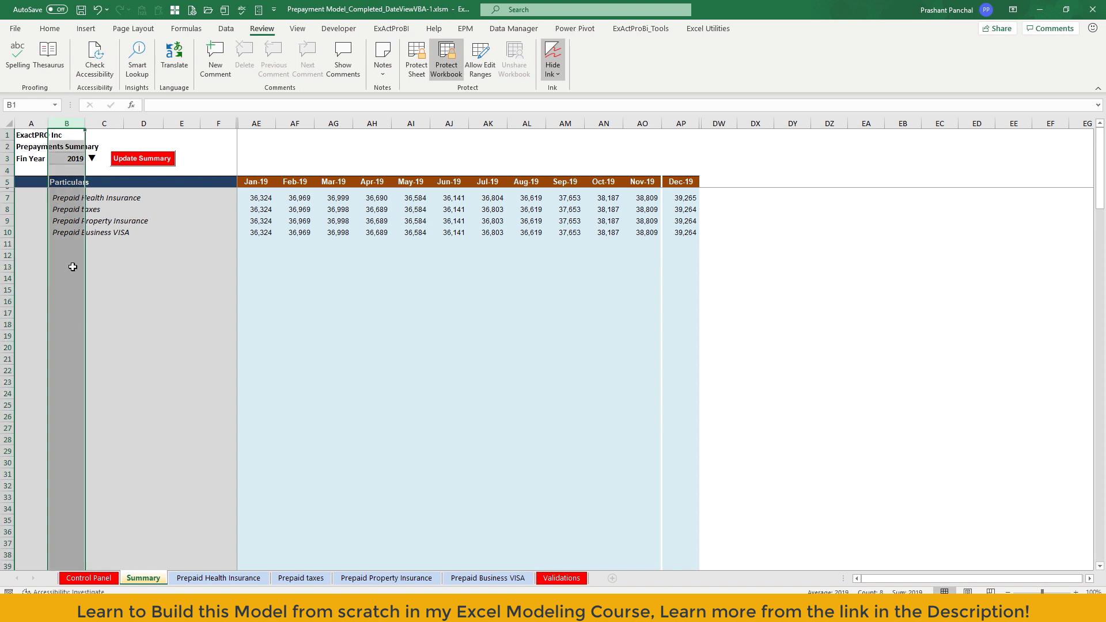
click(73, 267)
drag(61, 190, 66, 426)
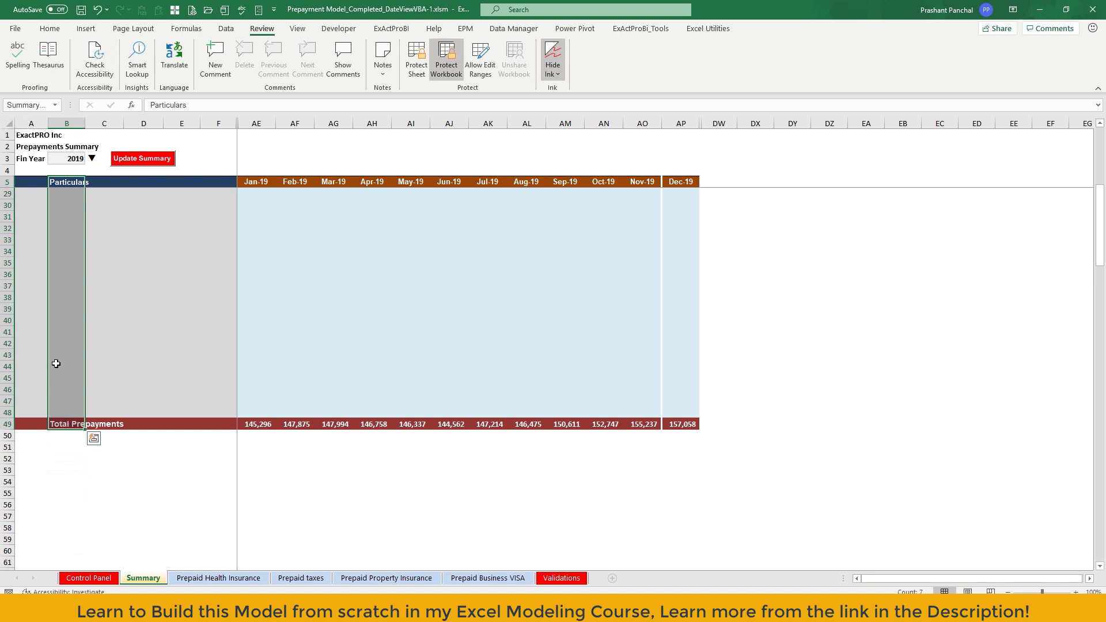
scroll(92, 385, up, 3)
scroll(74, 309, up, 4)
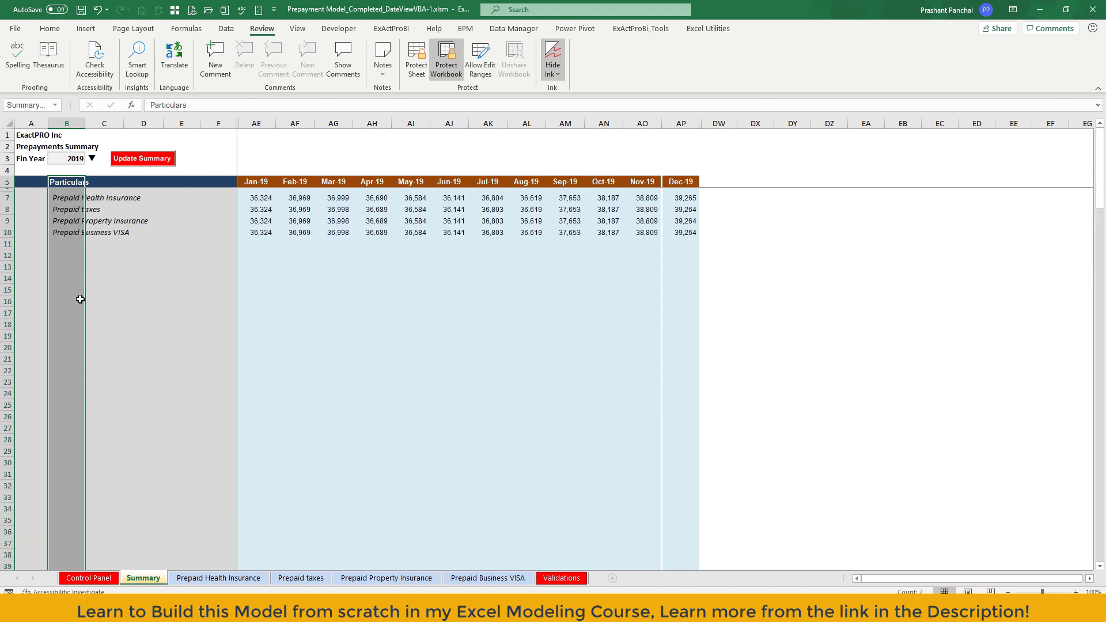
click(64, 256)
click(62, 314)
click(68, 258)
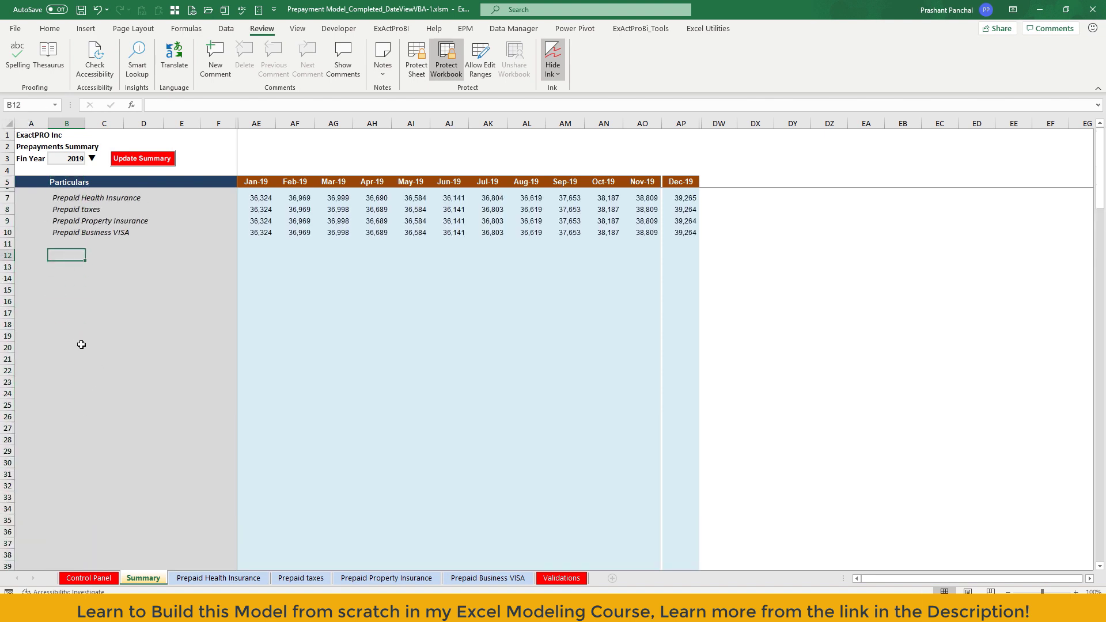
drag(68, 244, 32, 501)
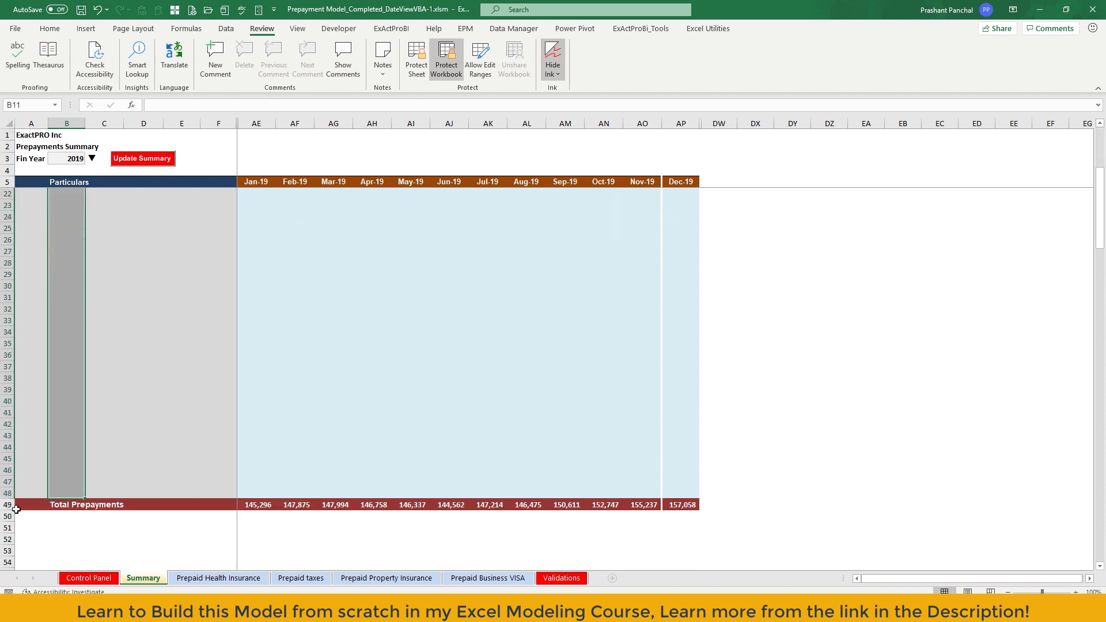
scroll(95, 431, up, 5)
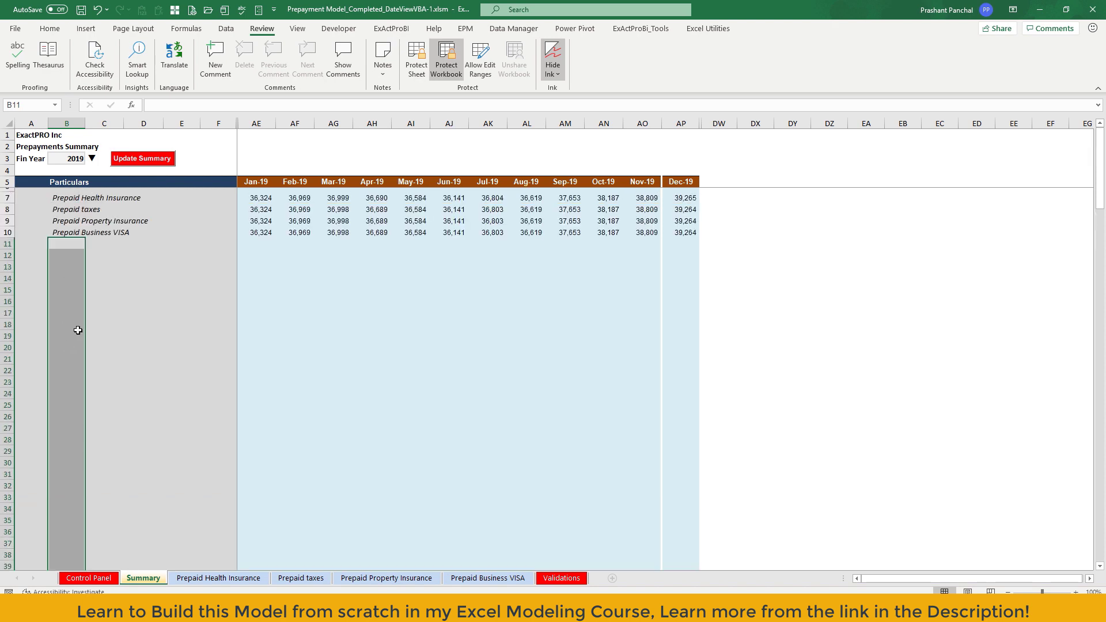
key(alt+F11)
click(64, 241)
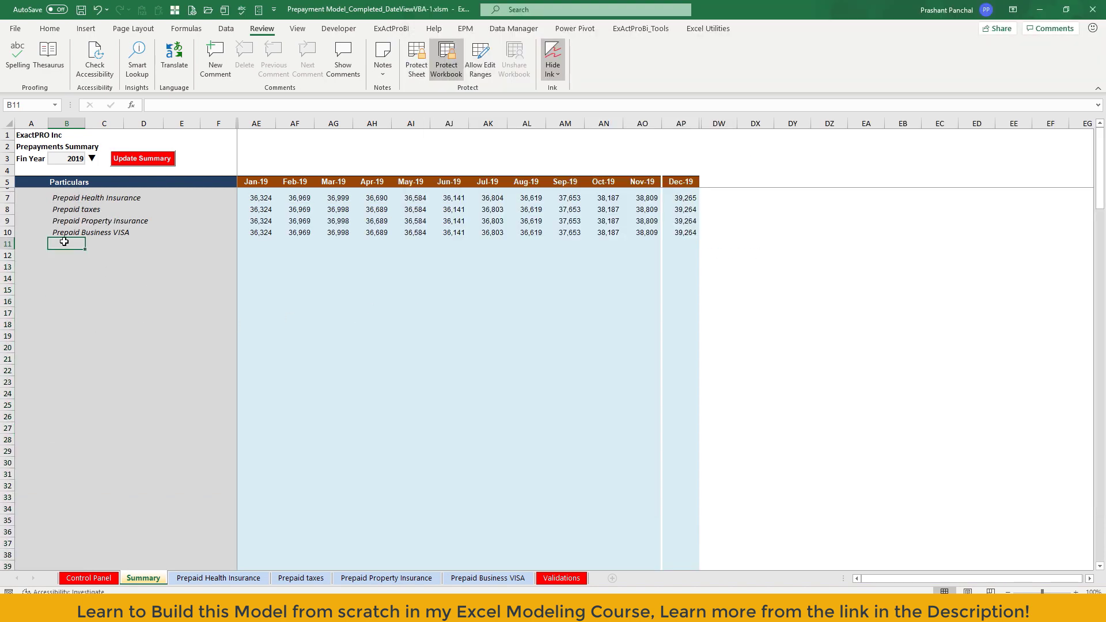
Step: Open Module1's code and highlight the line calling SummaryHideEntireRow
key(alt+F11)
scroll(673, 348, up, 10)
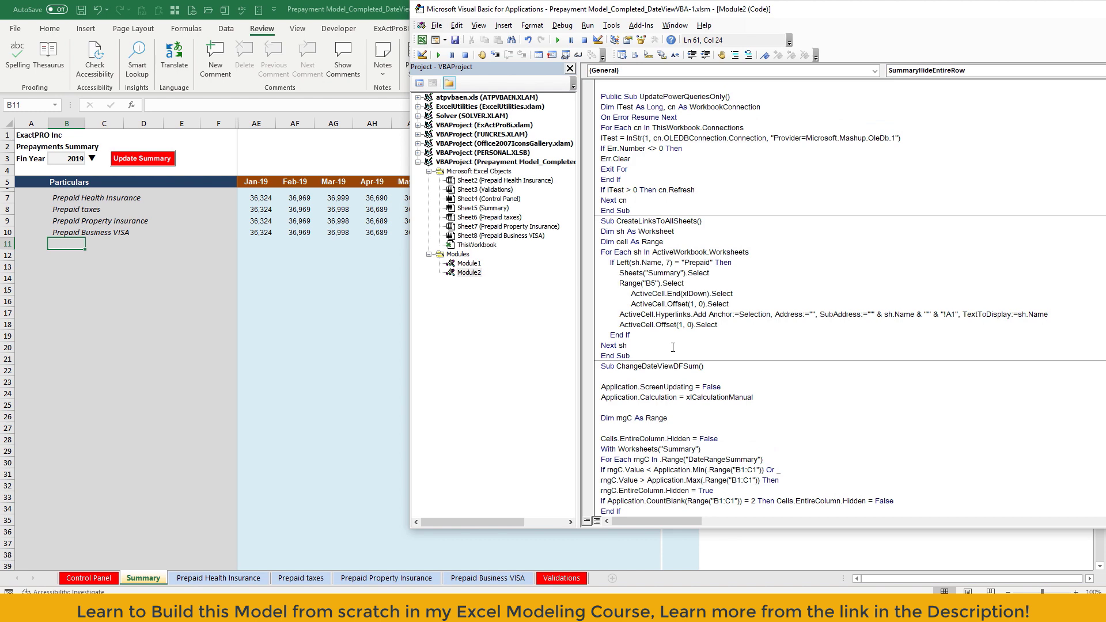
double_click(469, 263)
scroll(700, 360, up, 2)
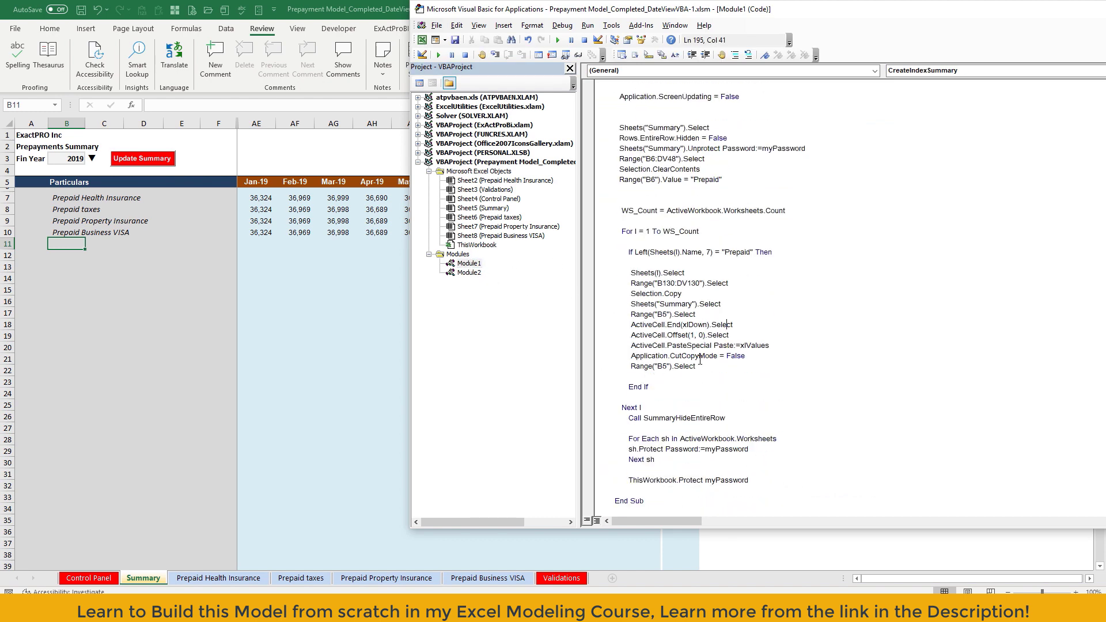
scroll(700, 365, up, 11)
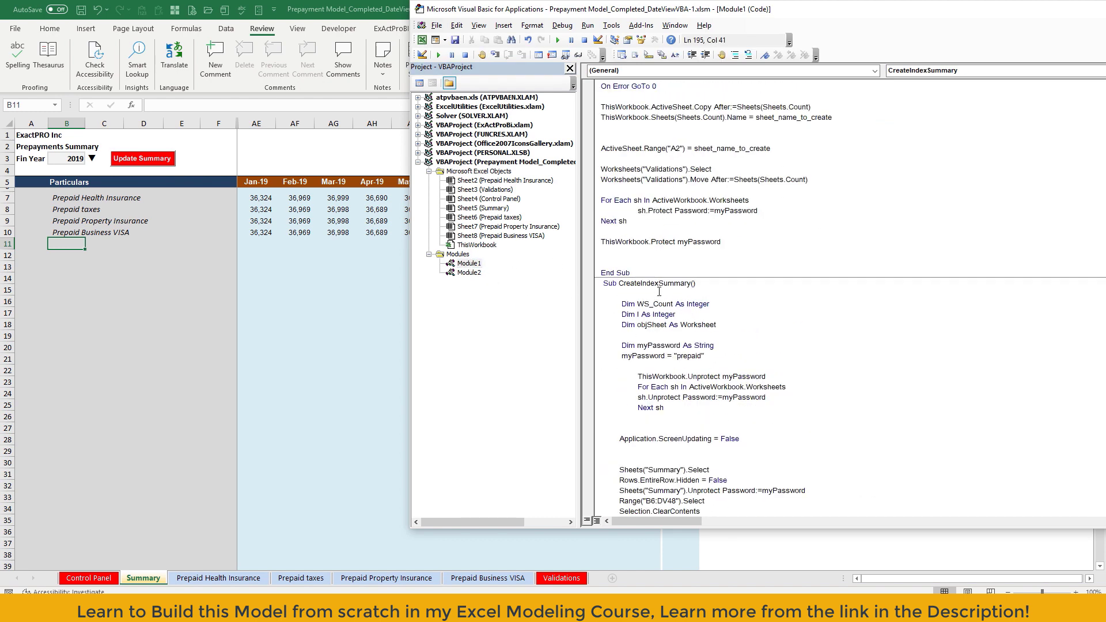
scroll(666, 287, down, 9)
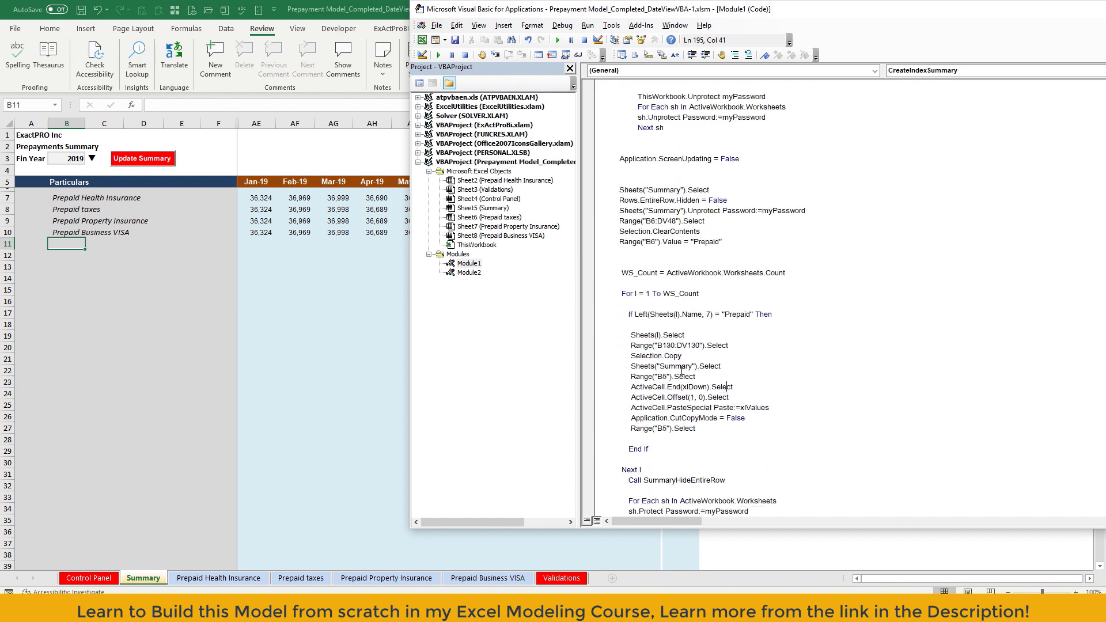
scroll(660, 398, down, 2)
drag(630, 419, 742, 419)
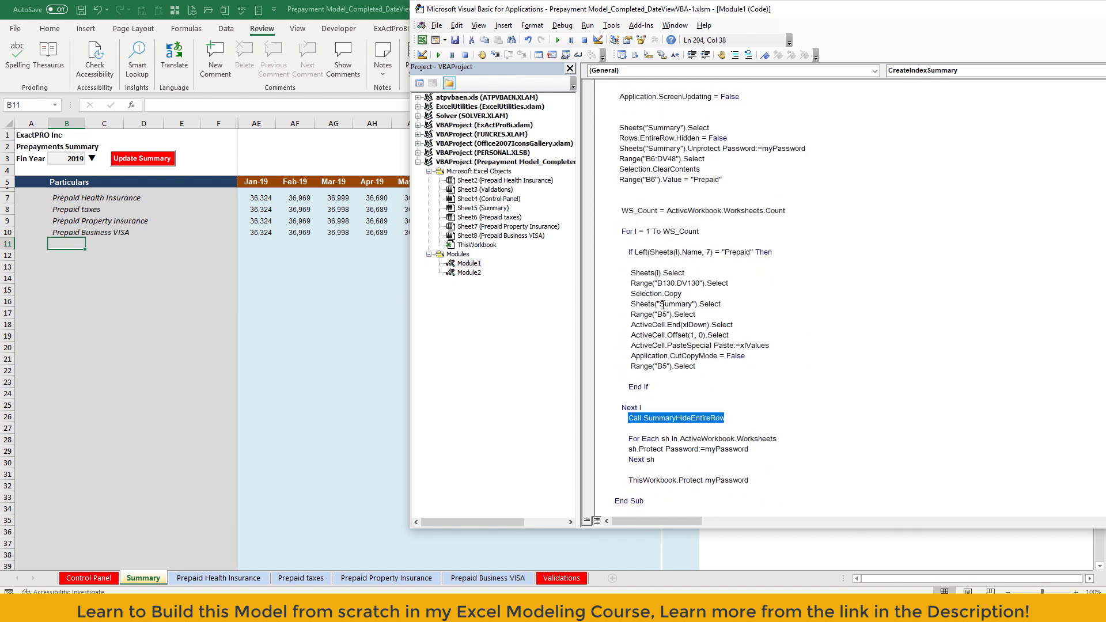
Step: Highlight the code line that unhides all rows in the summary macro
scroll(662, 305, up, 13)
scroll(646, 327, down, 5)
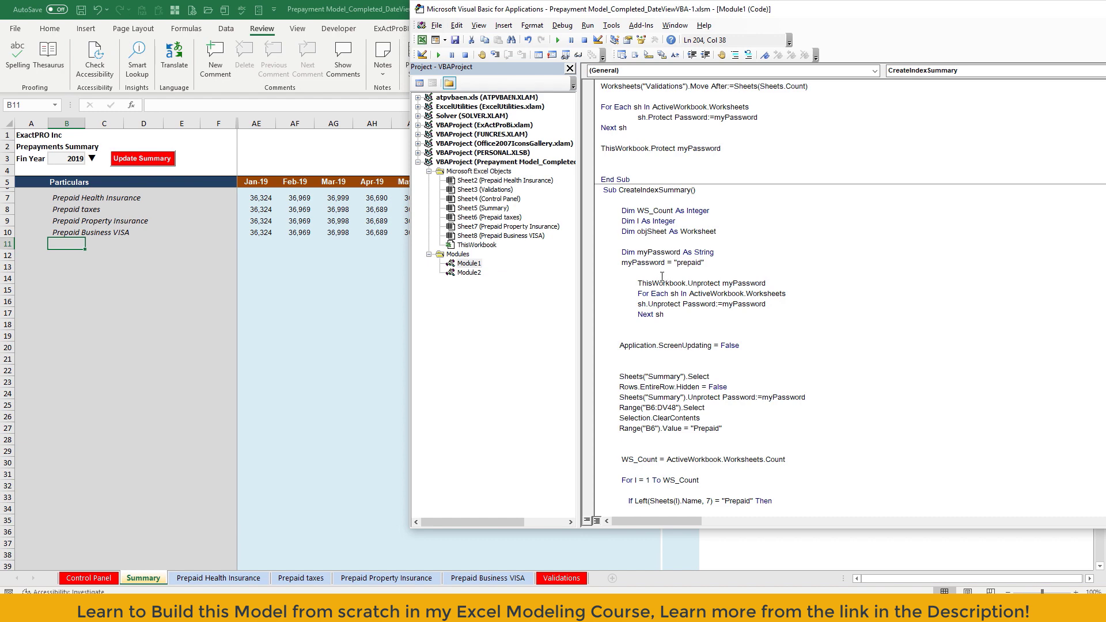
scroll(688, 320, down, 1)
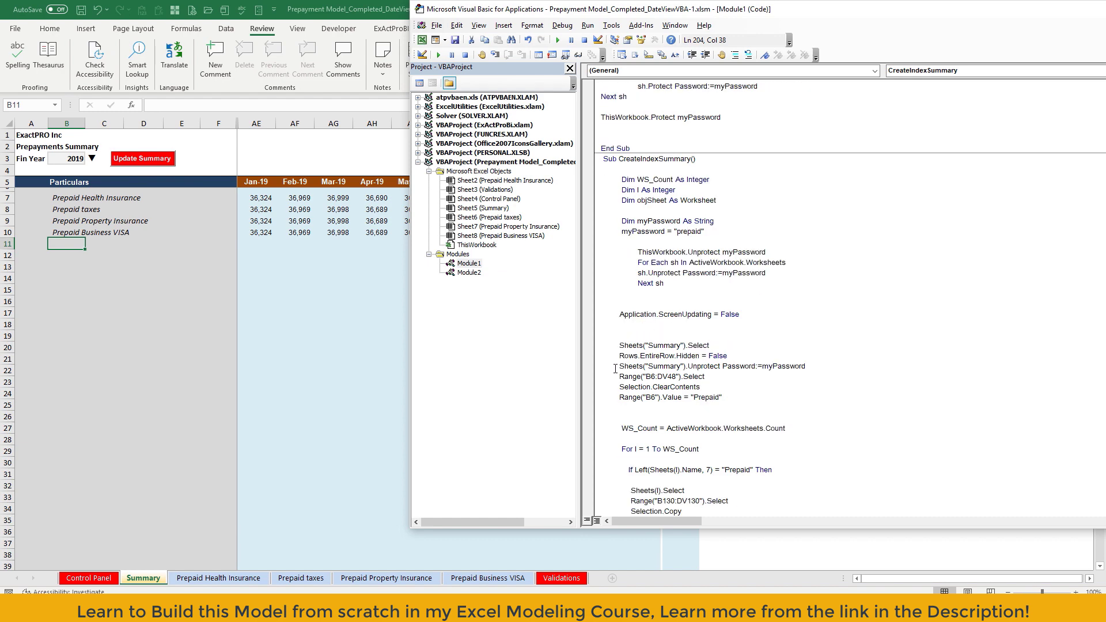
scroll(615, 368, up, 2)
scroll(615, 368, down, 4)
drag(619, 282, 740, 287)
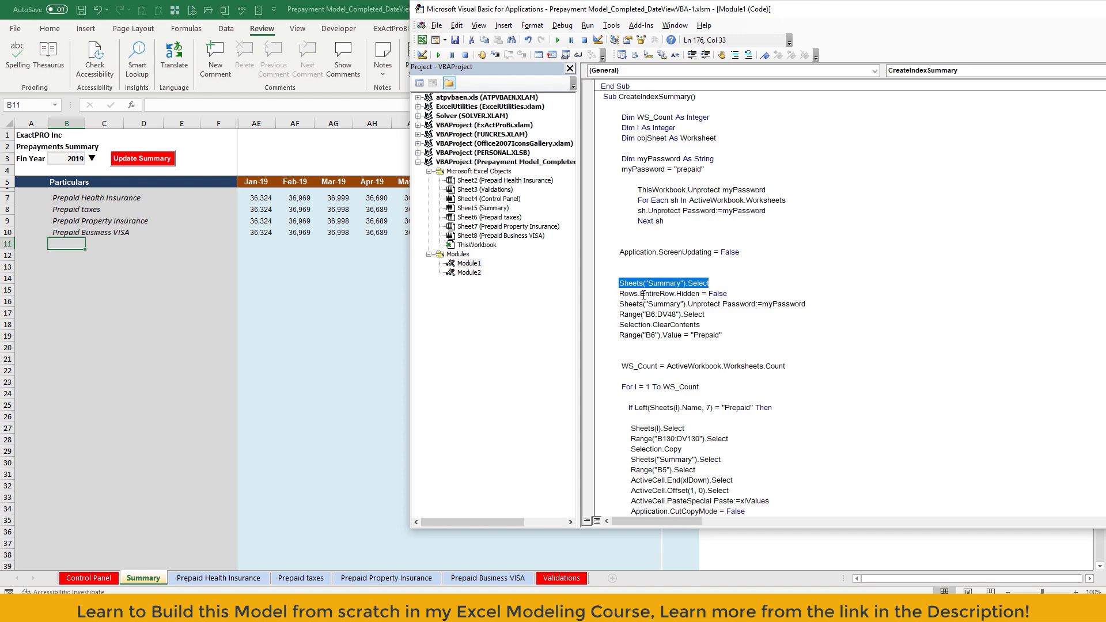
drag(620, 294, 752, 296)
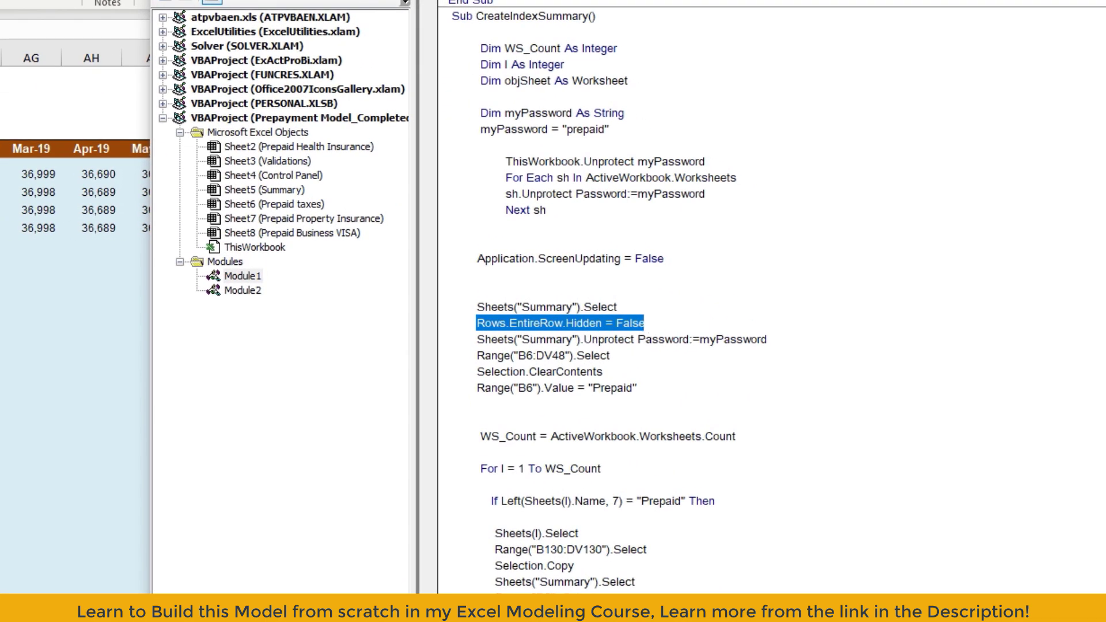
Step: Glance at the Excel sheet, re-mark the SummaryHideEntireRow call, and open Module2's code
key(alt+F11)
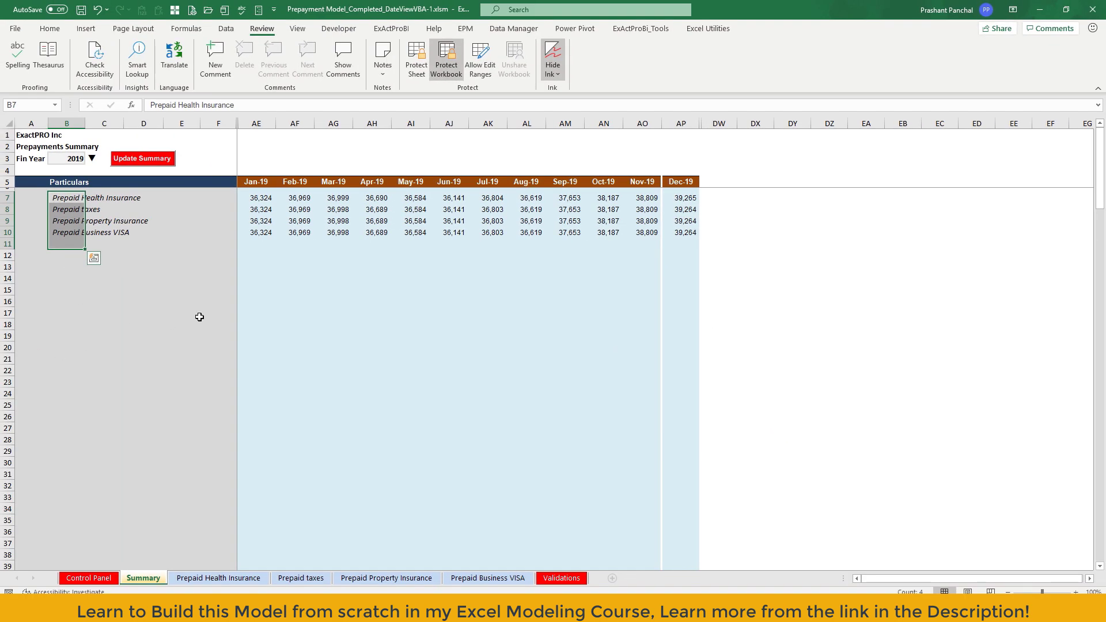
key(alt+F11)
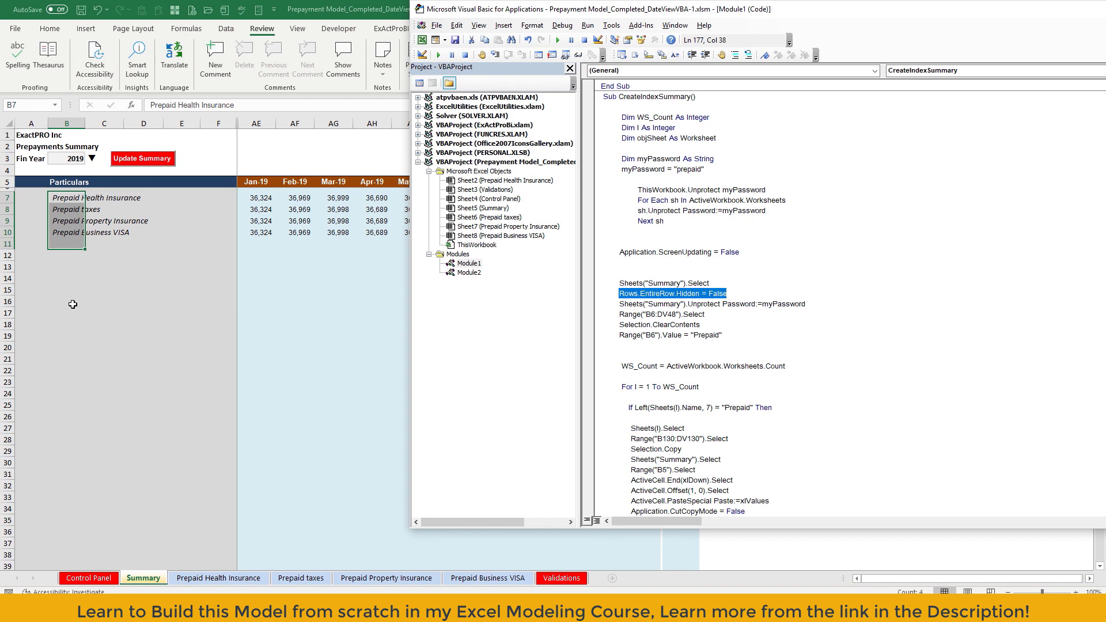
scroll(73, 304, down, 13)
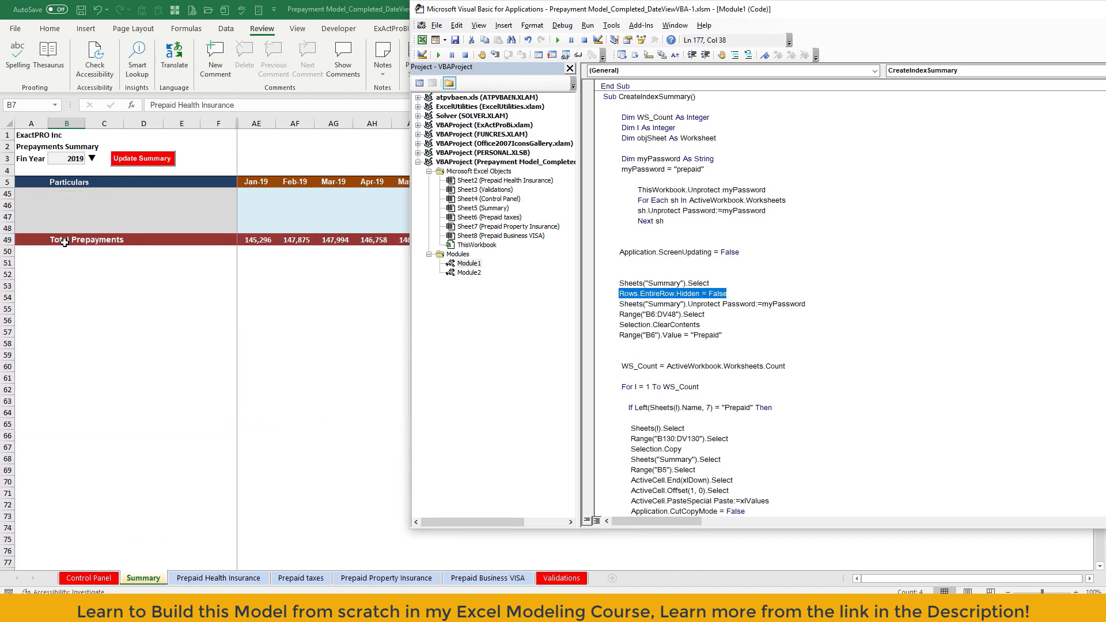
click(630, 324)
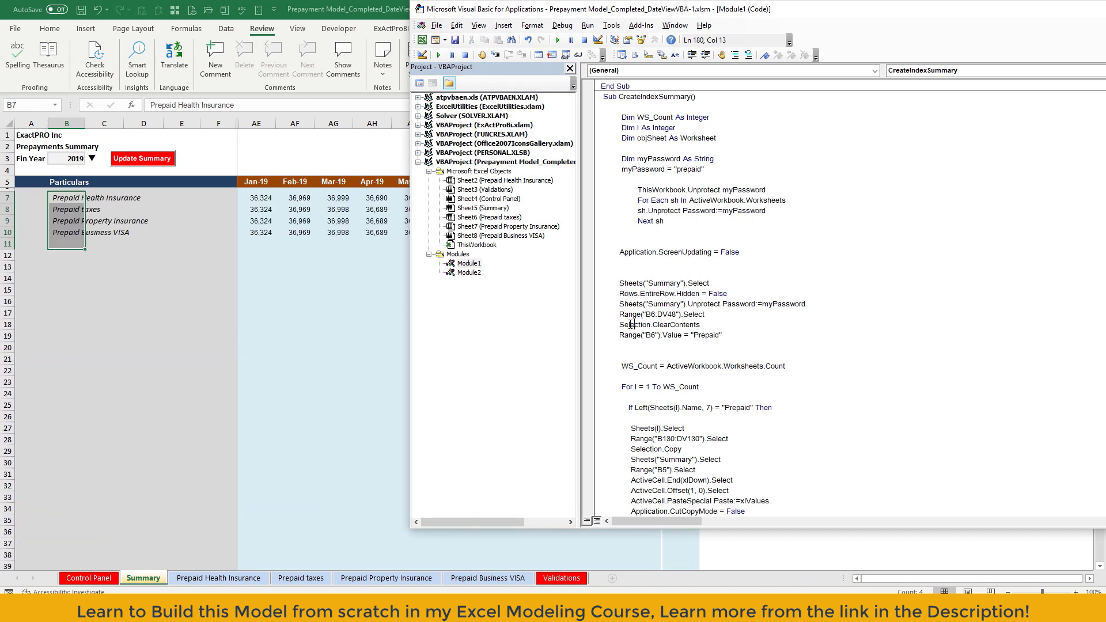
scroll(667, 348, down, 3)
scroll(645, 334, down, 2)
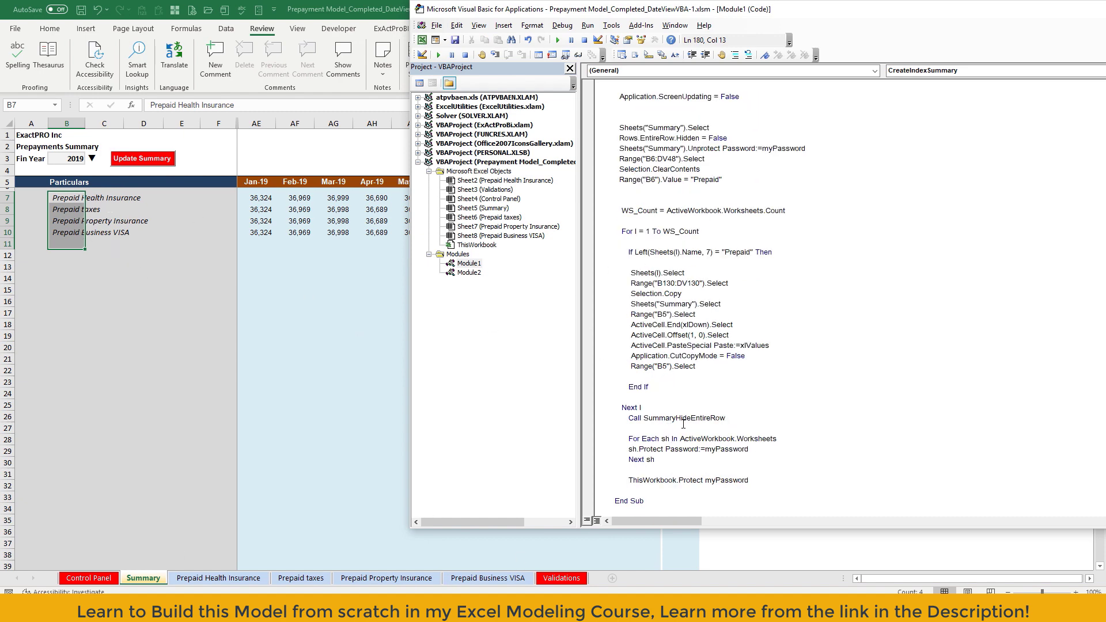
drag(628, 419, 747, 423)
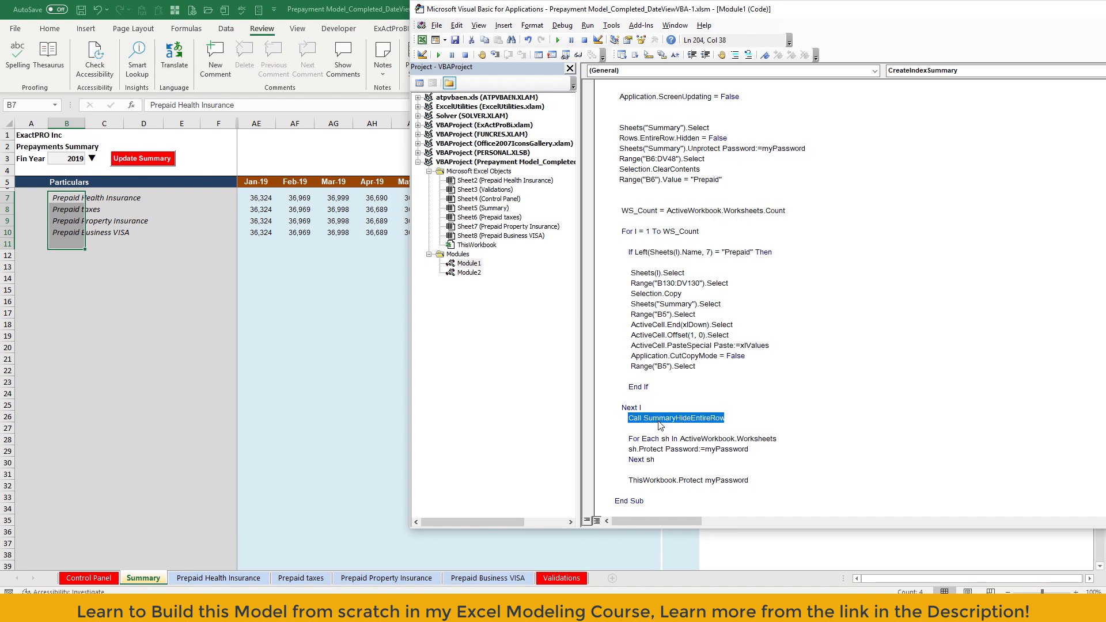
double_click(469, 273)
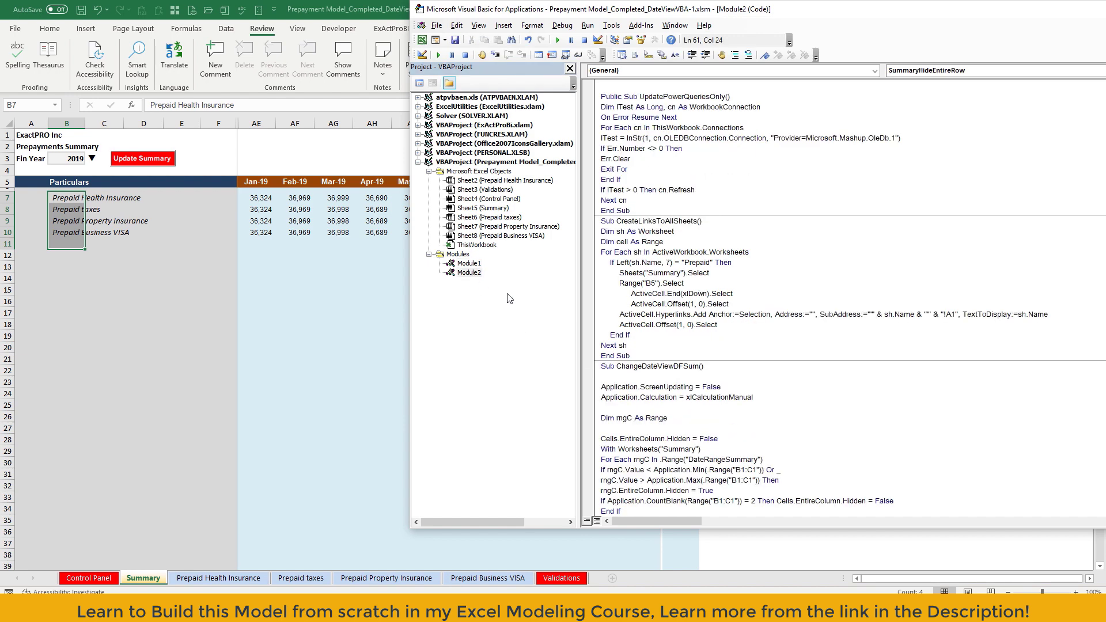
scroll(678, 436, down, 5)
Step: Select column B on the Summary sheet from Particulars down to Total Prepayments
key(alt+F11)
click(181, 289)
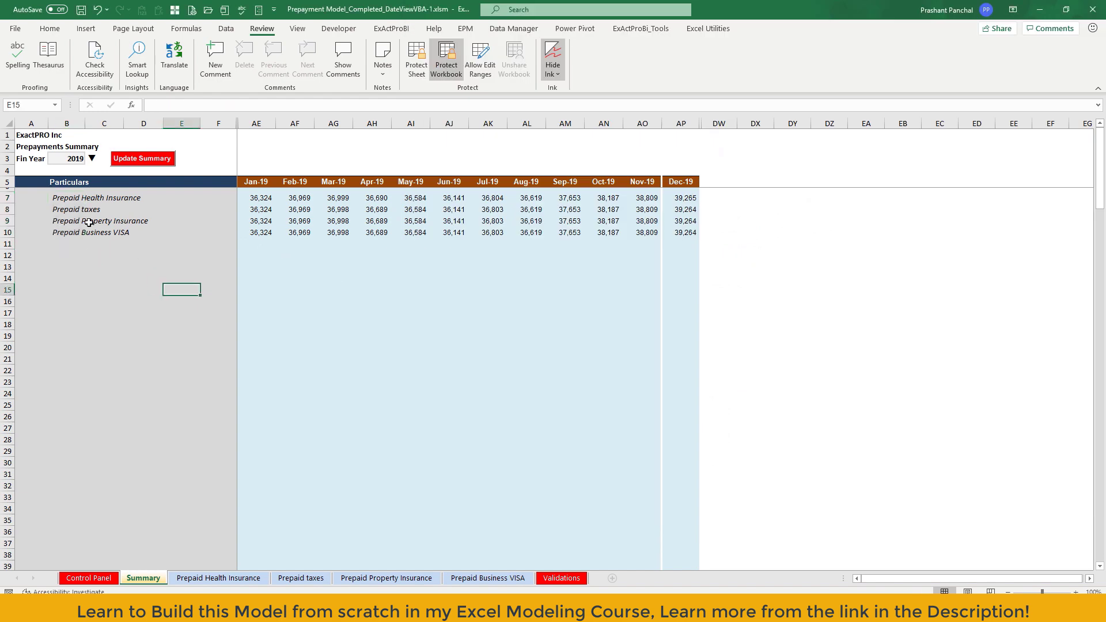
drag(63, 183, 82, 353)
scroll(81, 361, up, 9)
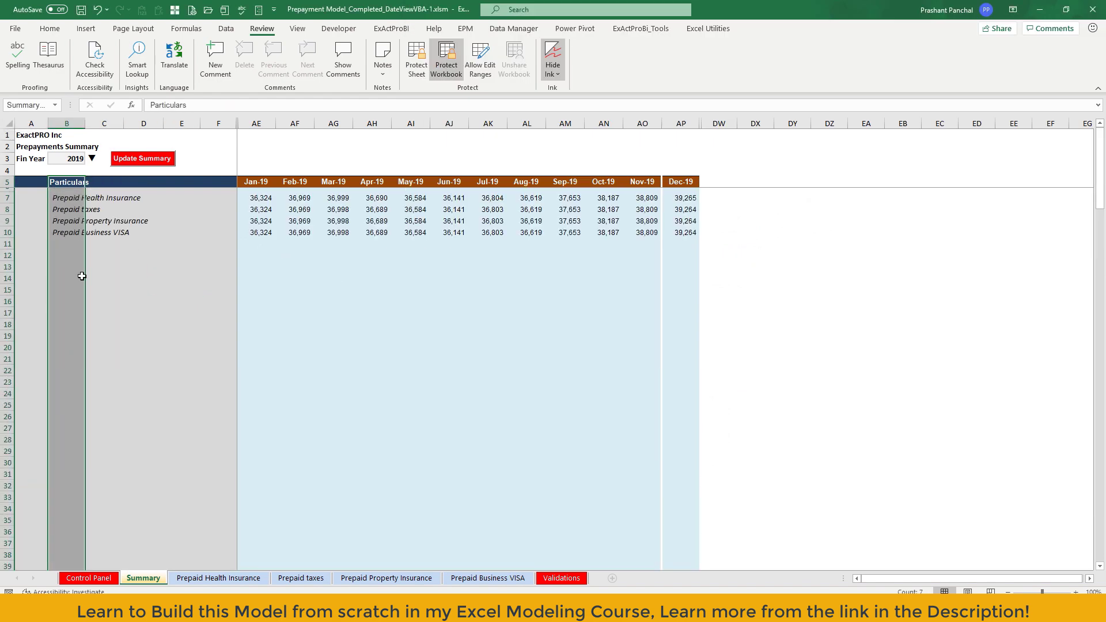
drag(58, 181, 86, 305)
click(66, 244)
Step: Select the SummaryList named range from the Name Box and scroll to view its extent
click(55, 106)
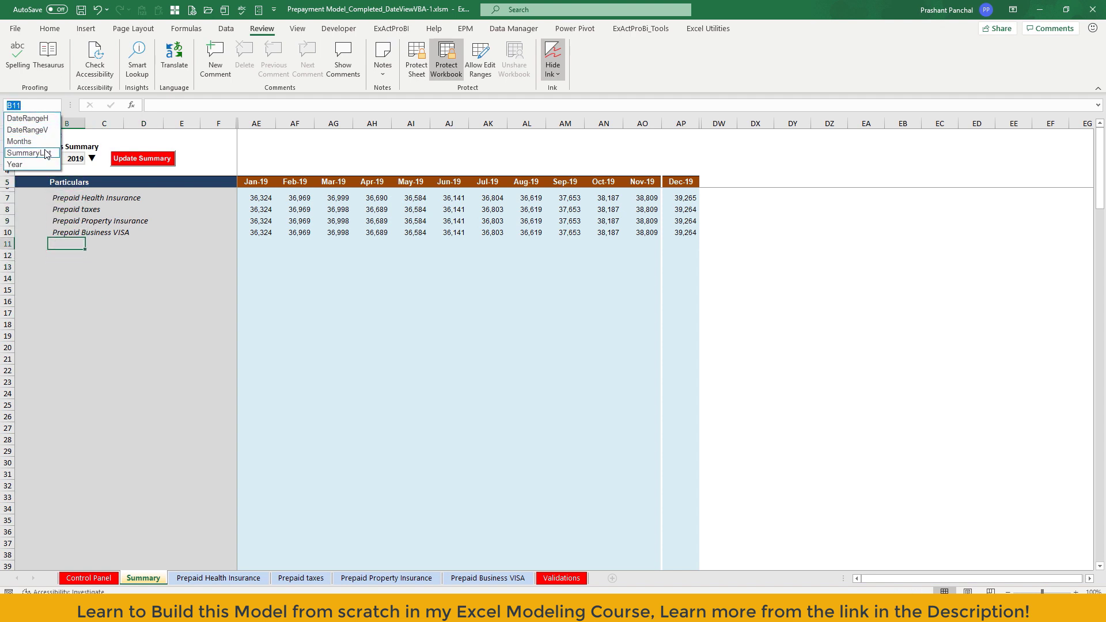
click(17, 153)
scroll(93, 299, up, 4)
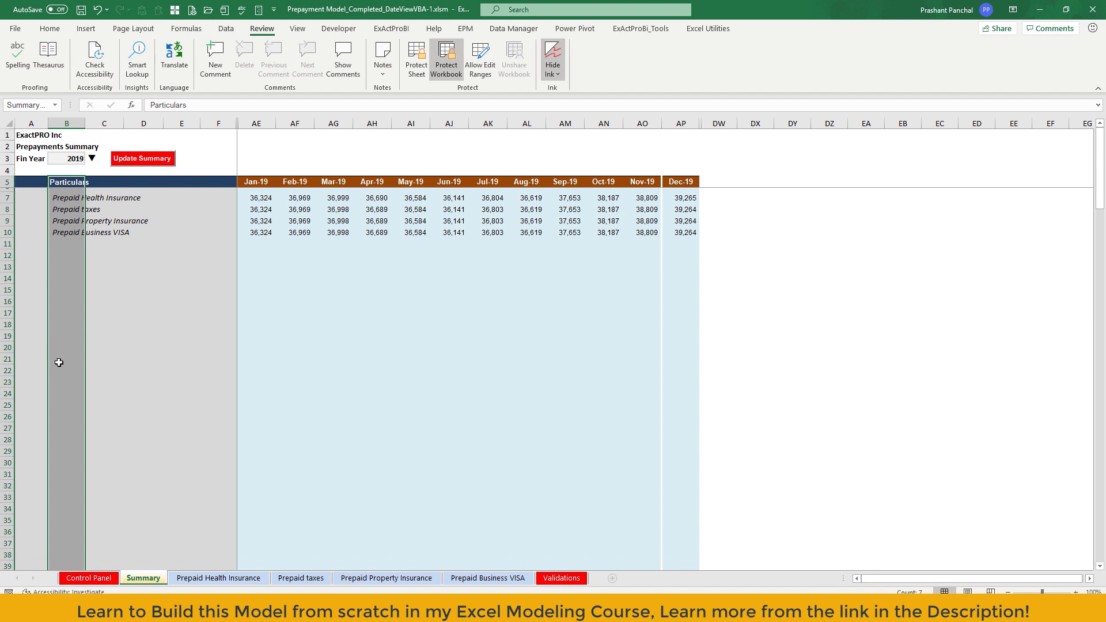
scroll(58, 368, down, 10)
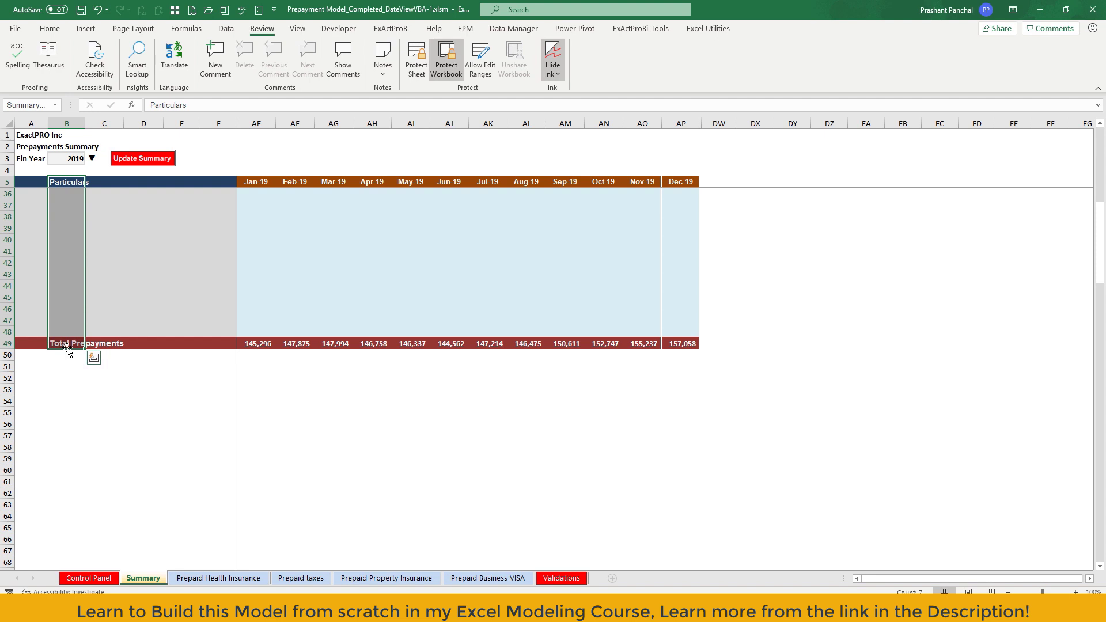
scroll(67, 343, up, 10)
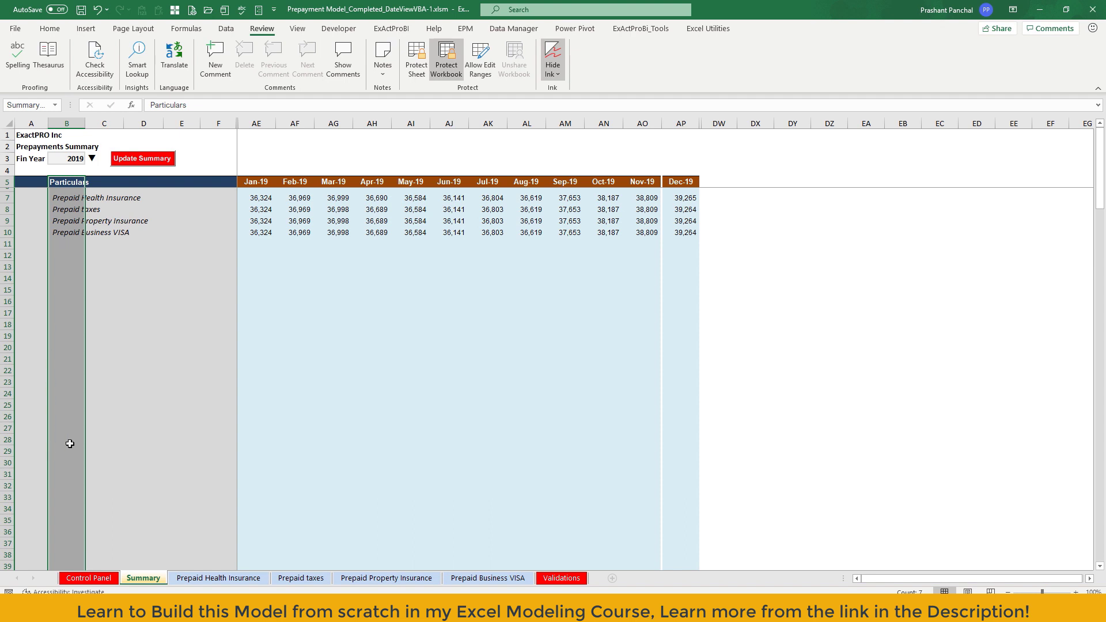
scroll(67, 444, down, 7)
scroll(65, 441, up, 7)
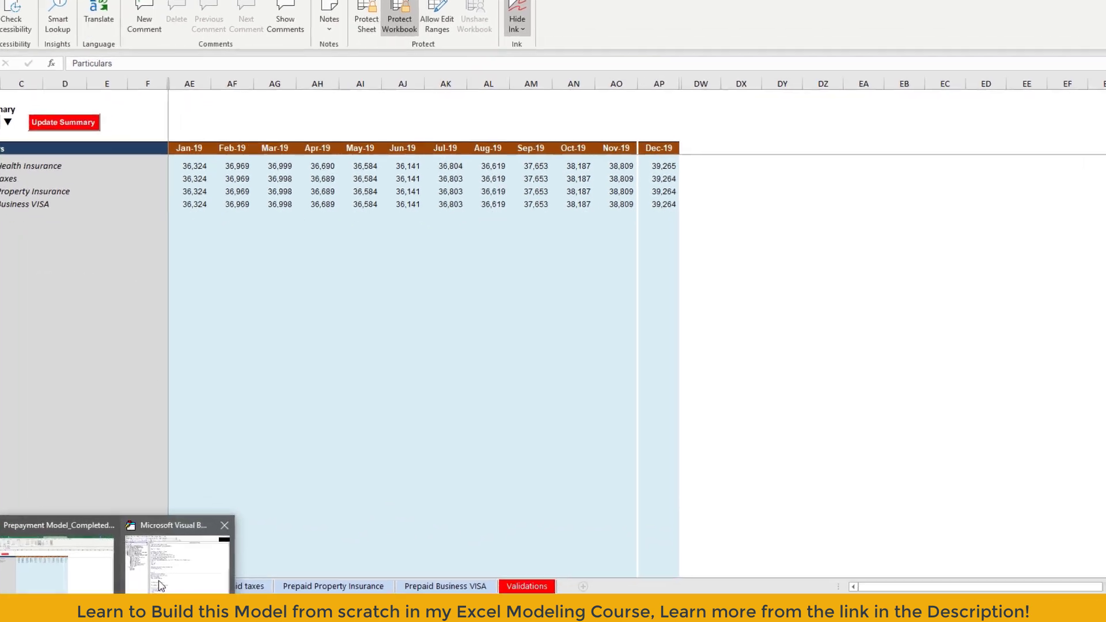
click(243, 546)
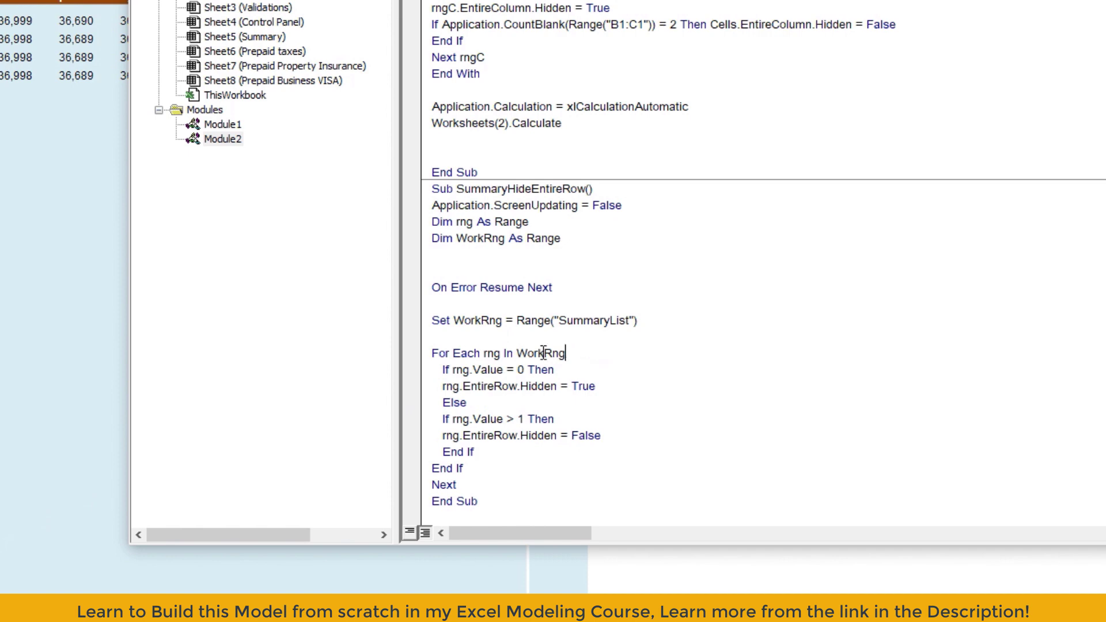
double_click(520, 369)
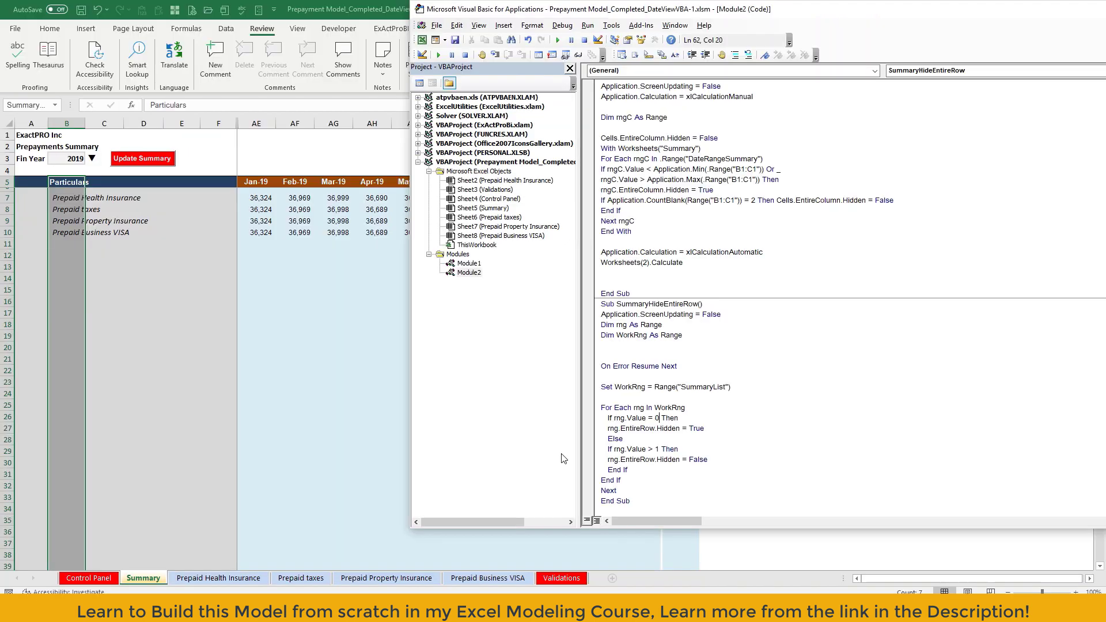
double_click(656, 418)
click(661, 437)
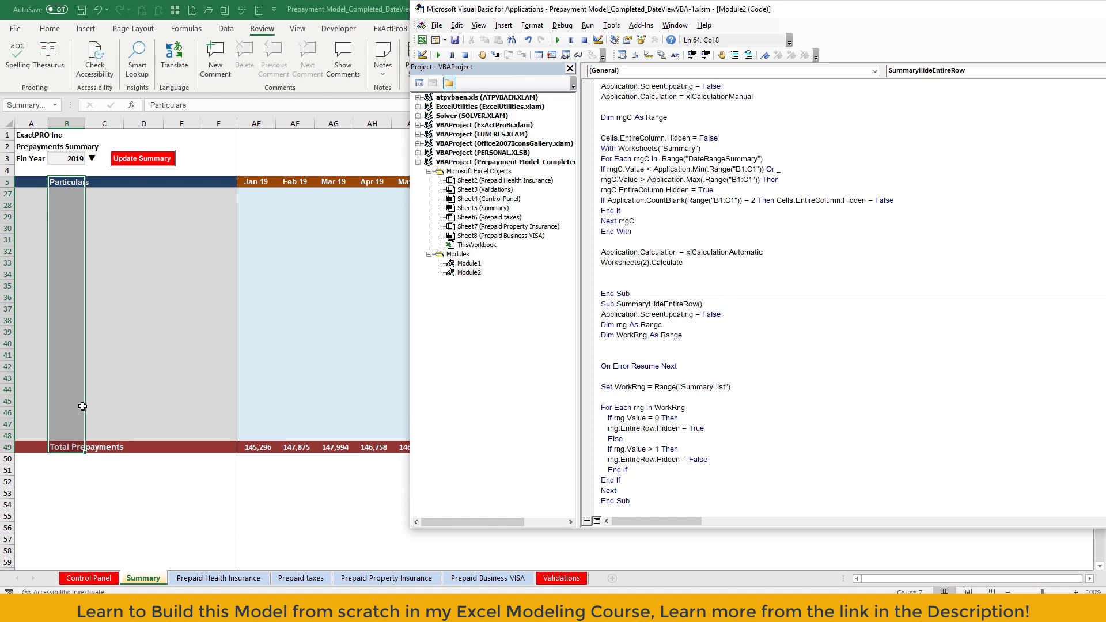
Step: Move from the Summary sheet to Prepaid Business VISA and inspect a monthly charge formula
click(257, 336)
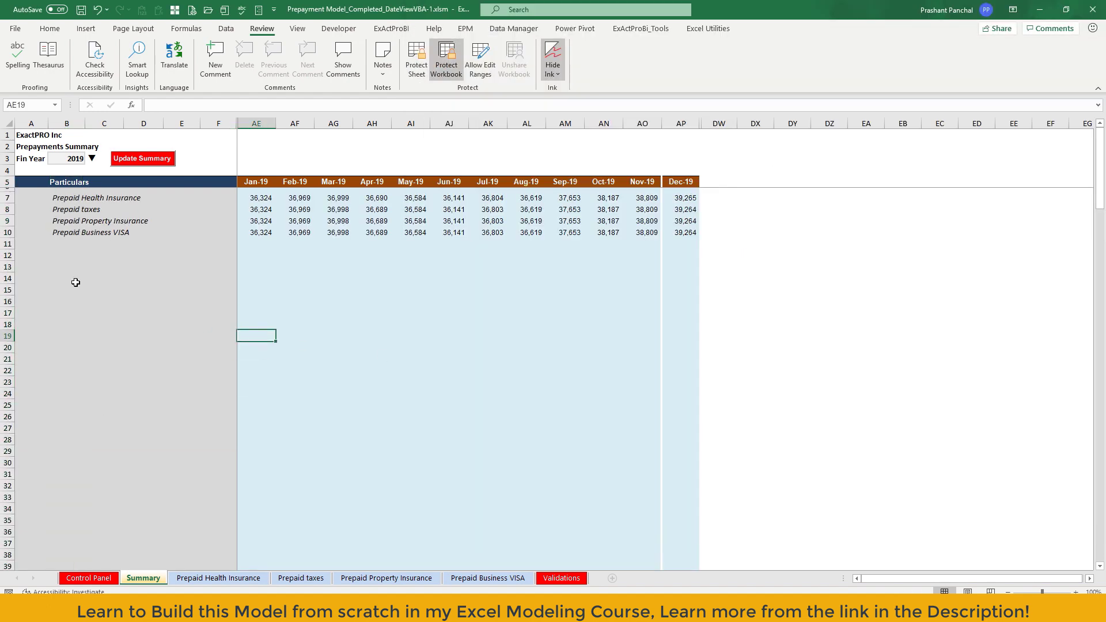
scroll(173, 351, down, 5)
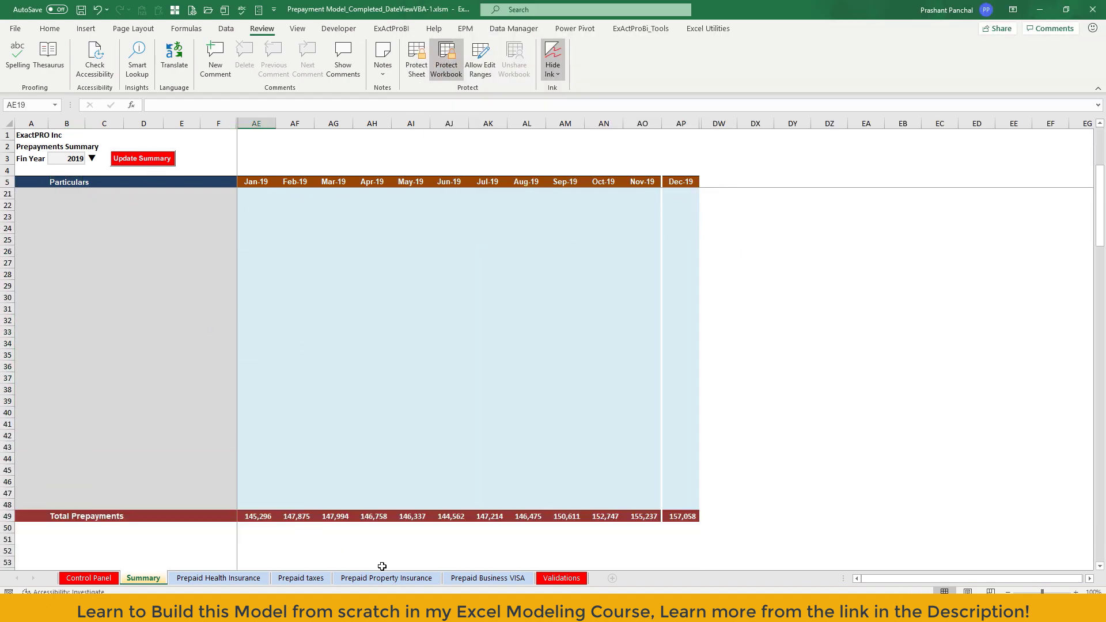
click(487, 578)
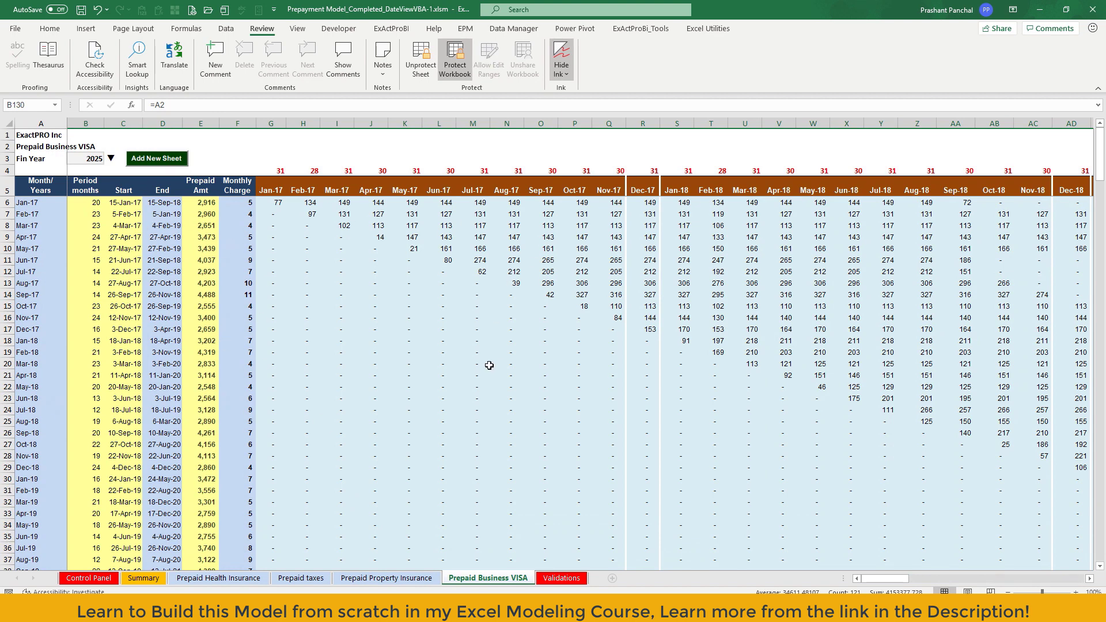
click(344, 373)
Step: On the Prepaid Property Insurance sheet, inspect the formulas in cells I26, H8 and K14
key(ctrl+Page_Up)
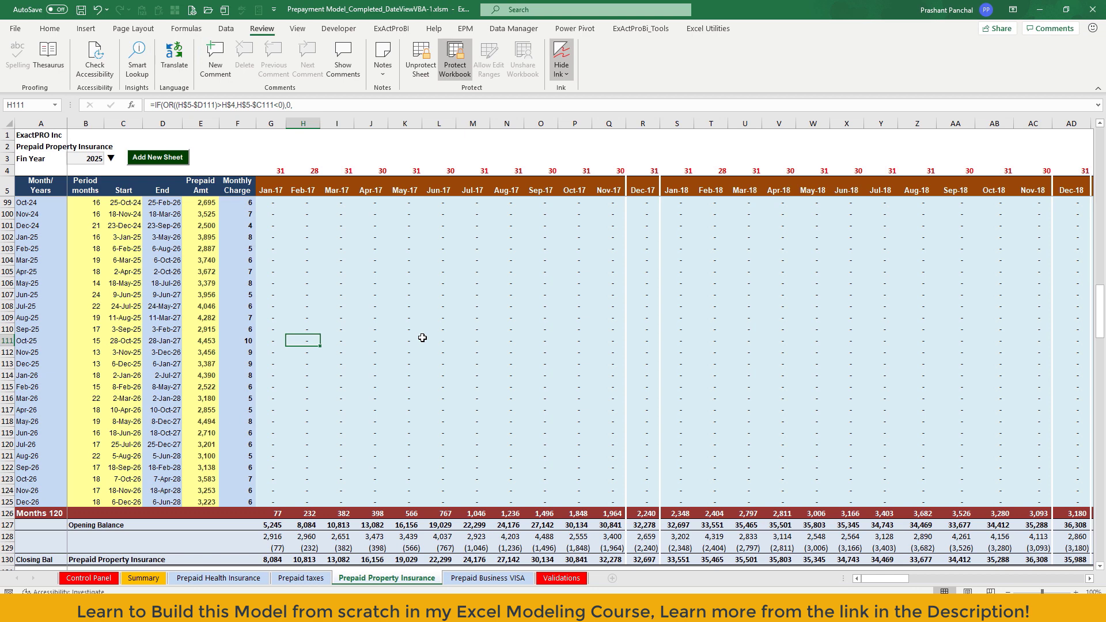
scroll(413, 386, up, 5)
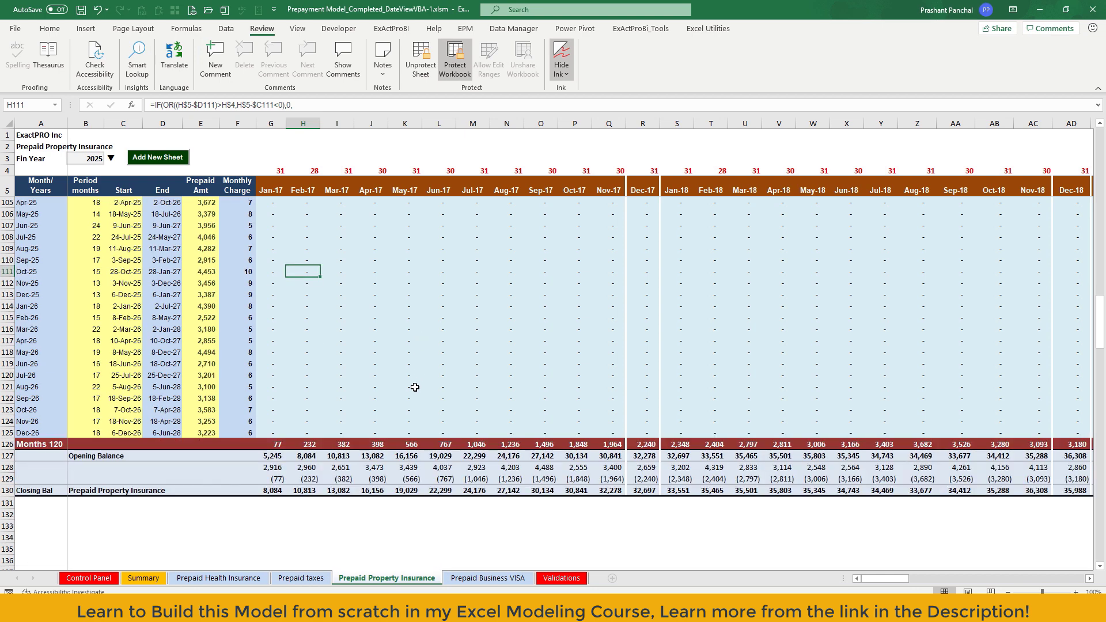
scroll(414, 391, up, 20)
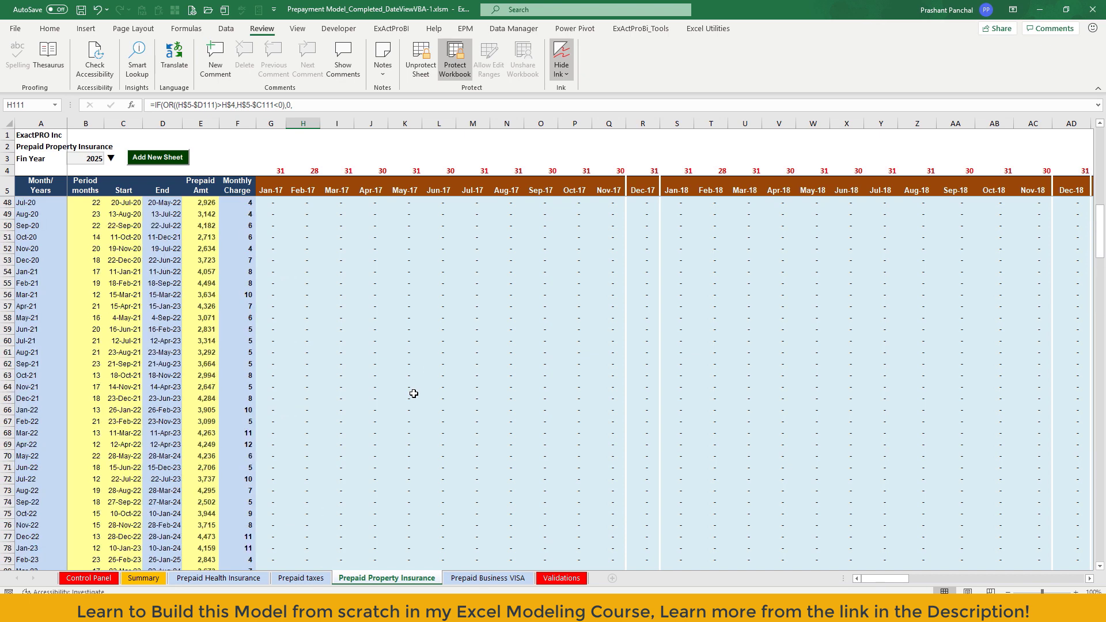
click(336, 327)
scroll(305, 339, up, 3)
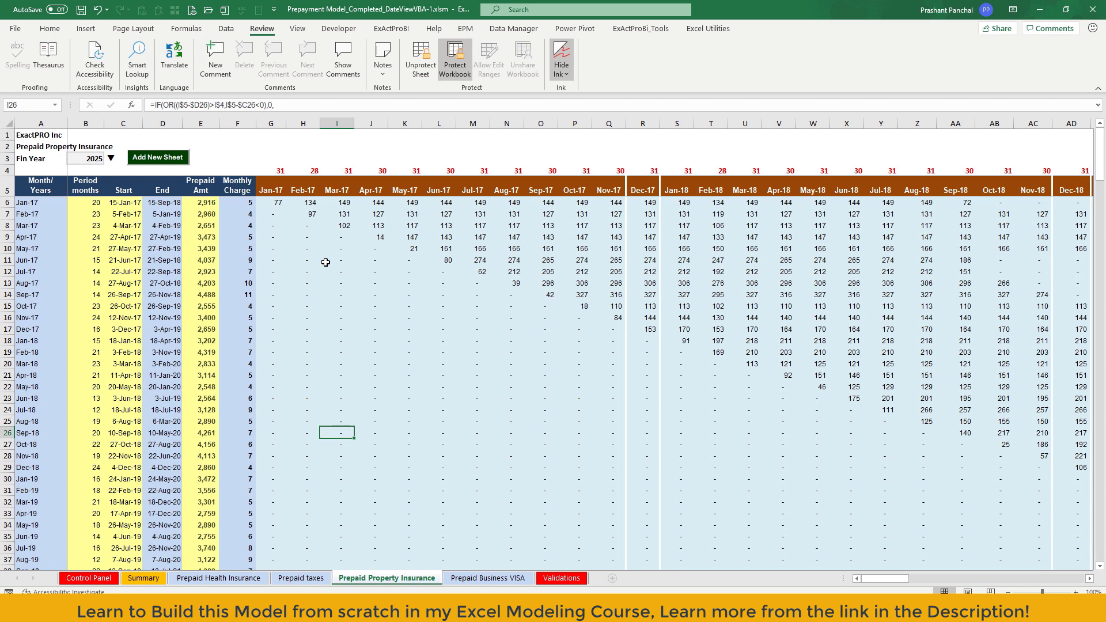
click(303, 225)
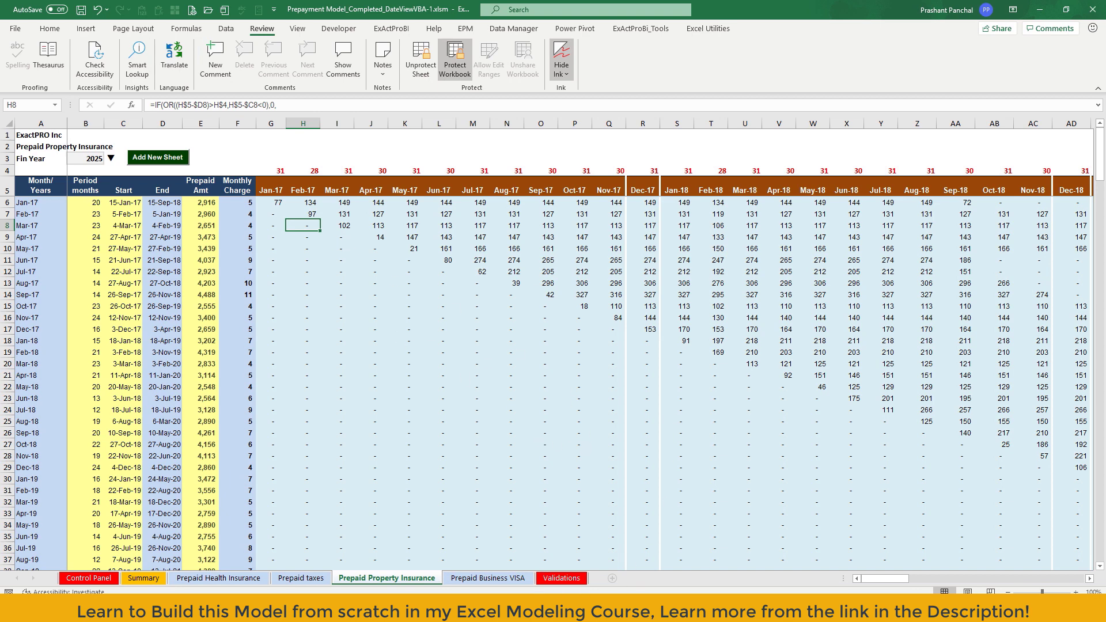
click(399, 289)
scroll(201, 288, down, 4)
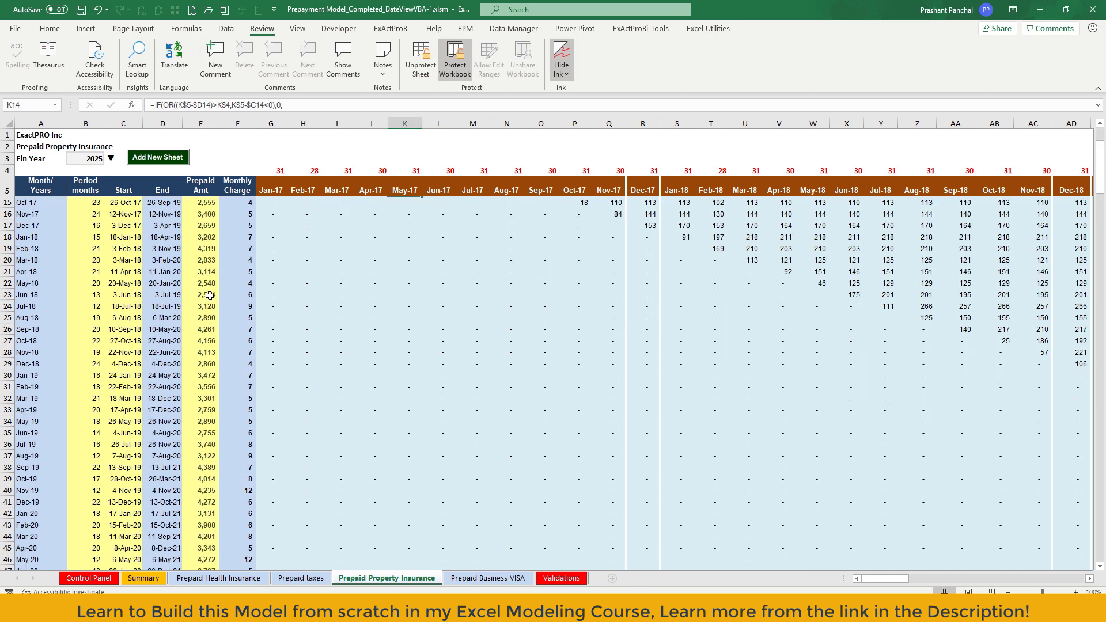
scroll(346, 320, up, 4)
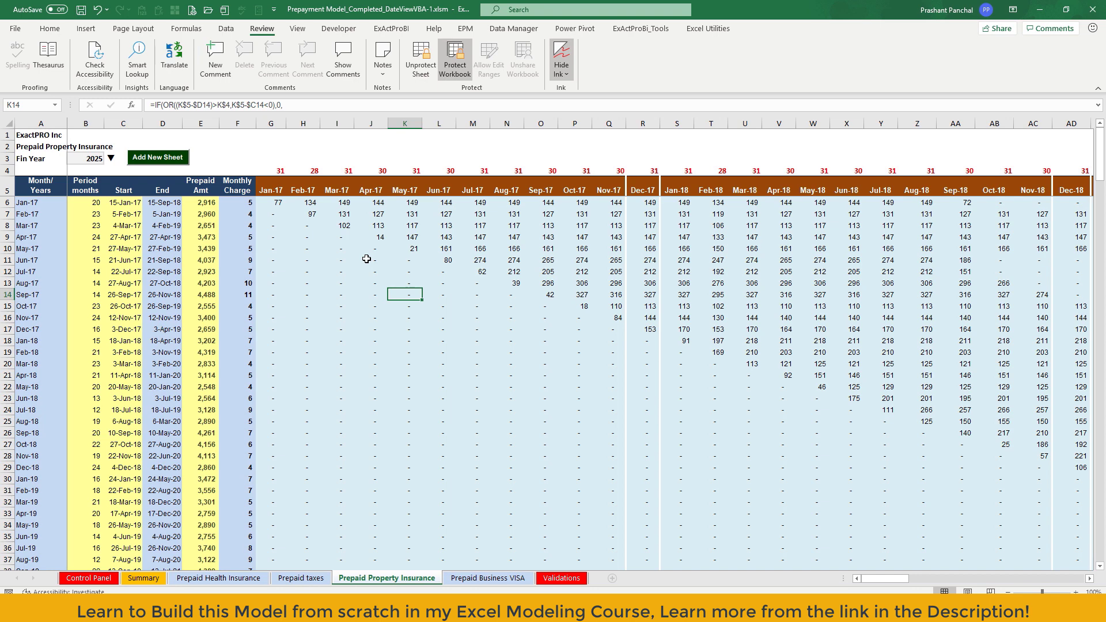
scroll(363, 288, down, 3)
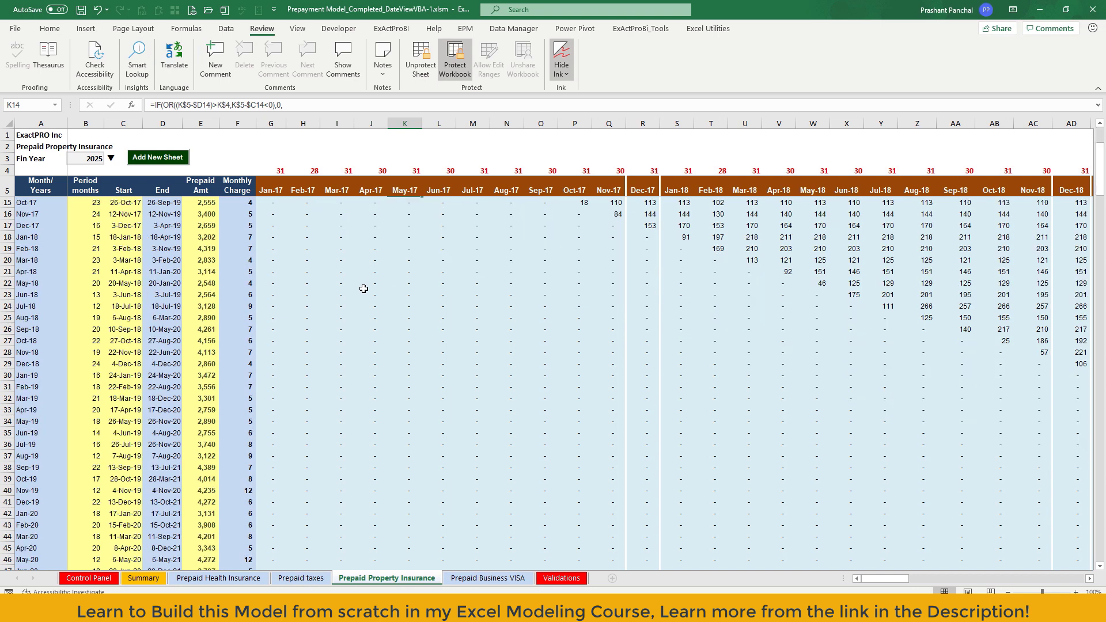